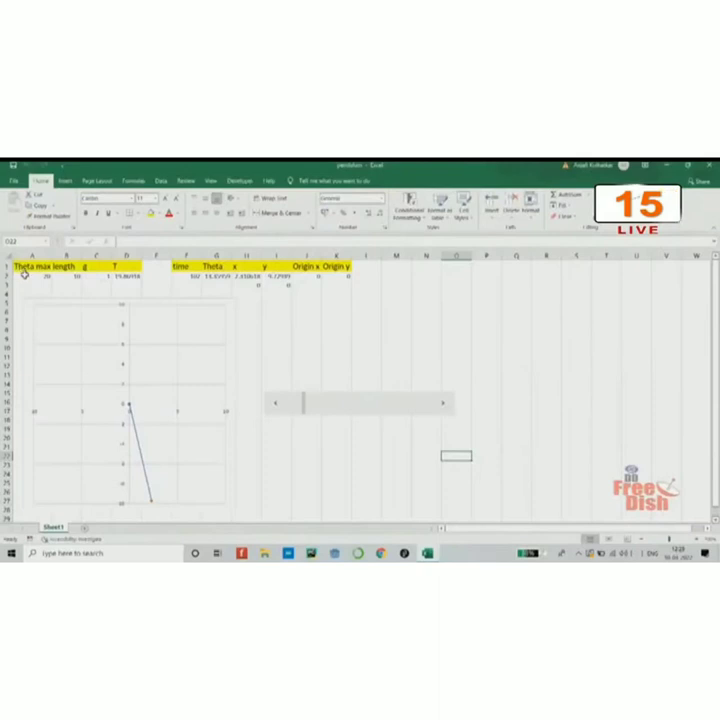
# - Inspect the Theta max, g and T cells of the pendulum sheet
pyautogui.click(24, 276)
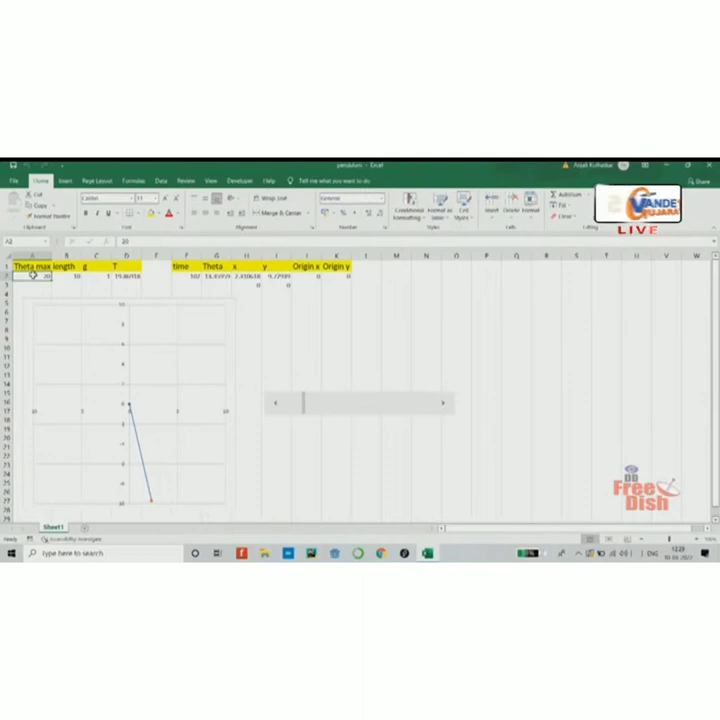
pyautogui.click(97, 275)
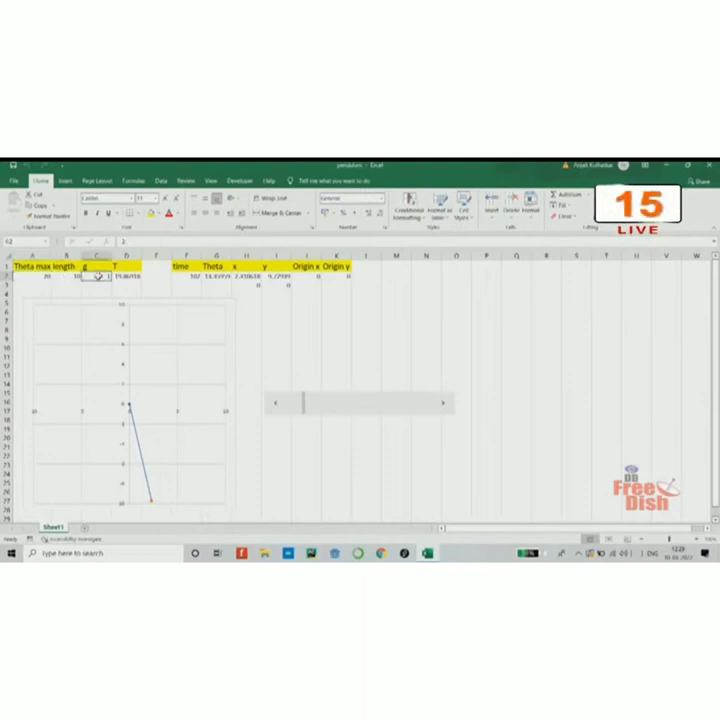
pyautogui.click(119, 277)
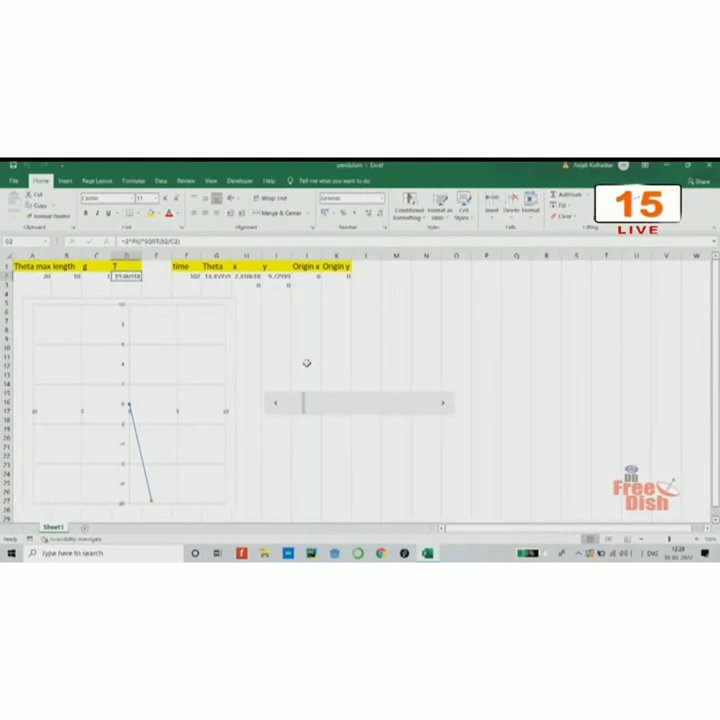
# - Reset the time to 0 with the scroll bar and inspect the pendulum's pivot and bob points on the chart
pyautogui.moveTo(305, 406); pyautogui.dragTo(276, 405)
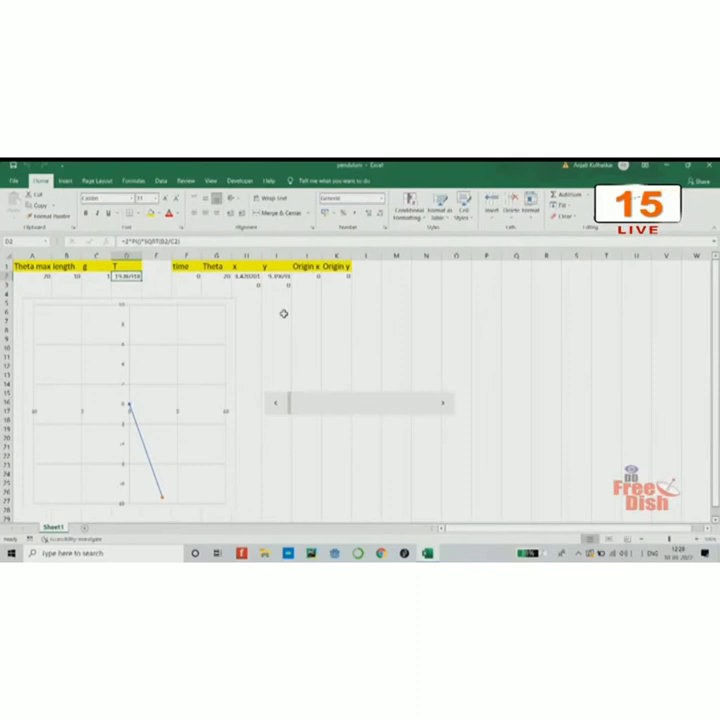
pyautogui.moveTo(130, 409)
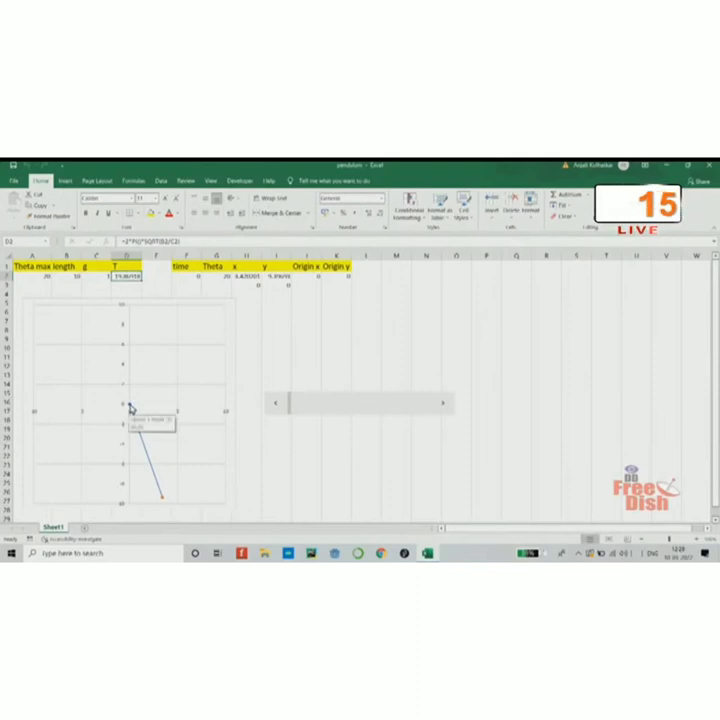
pyautogui.click(161, 498)
pyautogui.moveTo(130, 409)
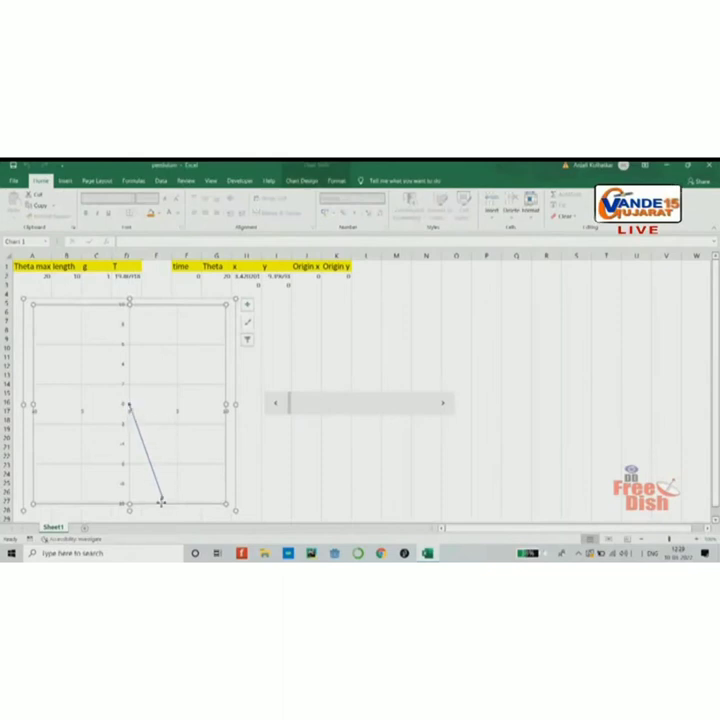
pyautogui.moveTo(166, 505)
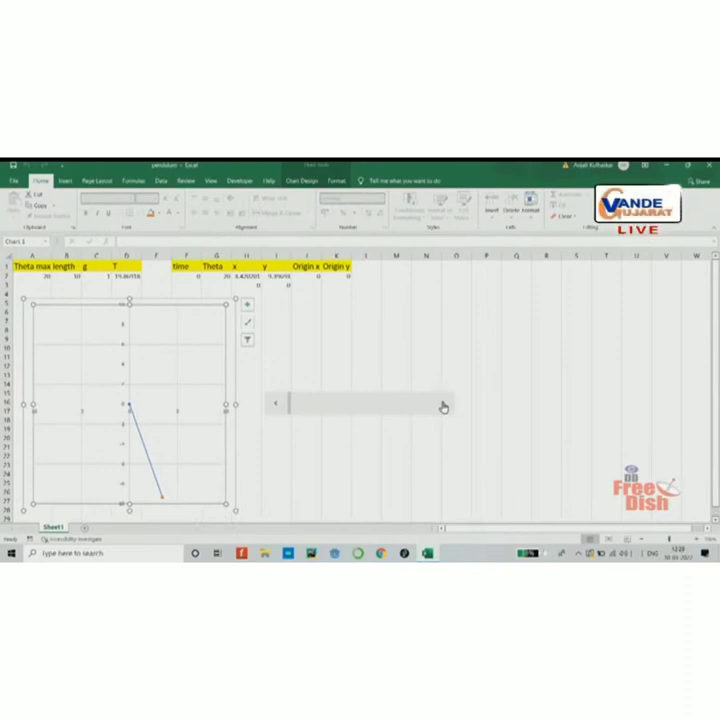
# - Advance the time step by step to 71 with the scroll bar to swing the pendulum on the chart
pyautogui.click(443, 405)
pyautogui.click(443, 405)
pyautogui.click(443, 405)
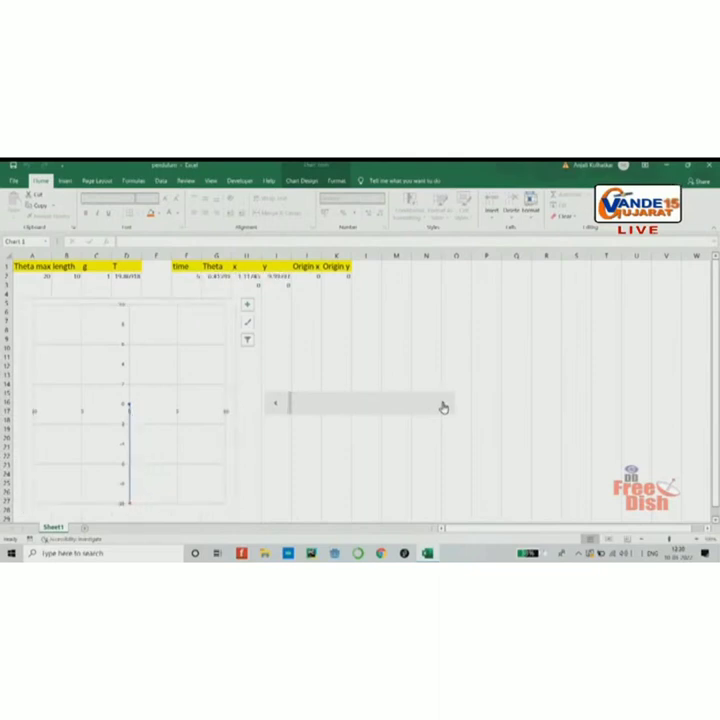
pyautogui.click(443, 405)
pyautogui.click(443, 405)
pyautogui.click(443, 405)
pyautogui.click(443, 405)
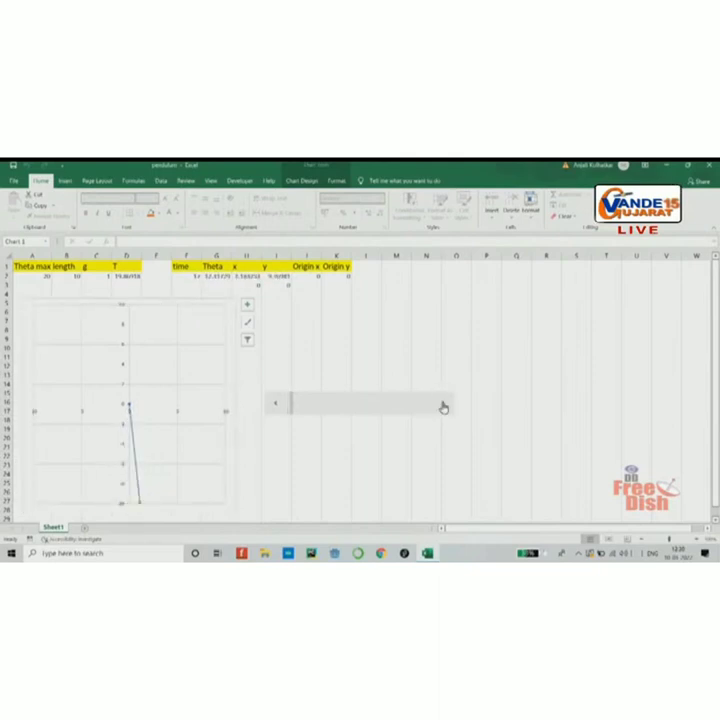
pyautogui.click(443, 405)
pyautogui.click(443, 405)
pyautogui.click(443, 405)
pyautogui.click(443, 405)
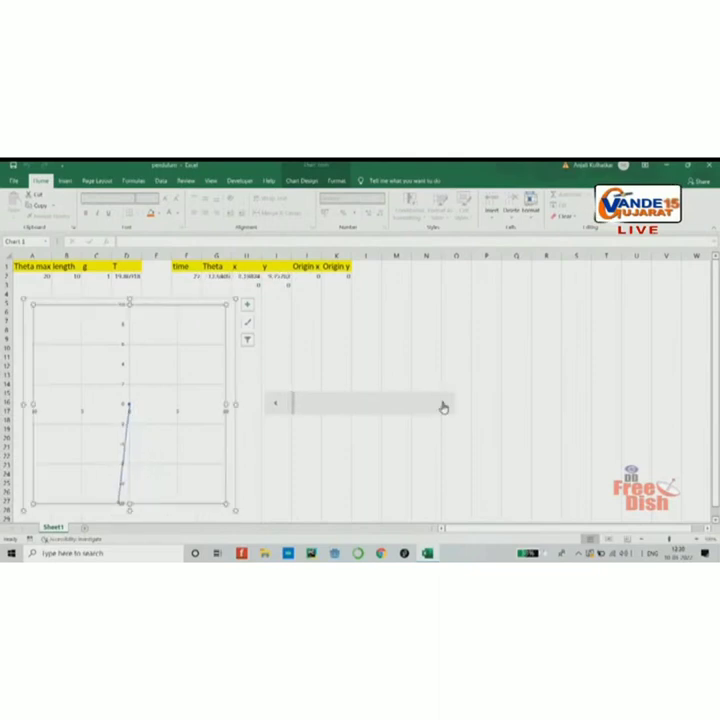
pyautogui.click(443, 405)
pyautogui.click(443, 405)
pyautogui.click(443, 405)
pyautogui.click(443, 405)
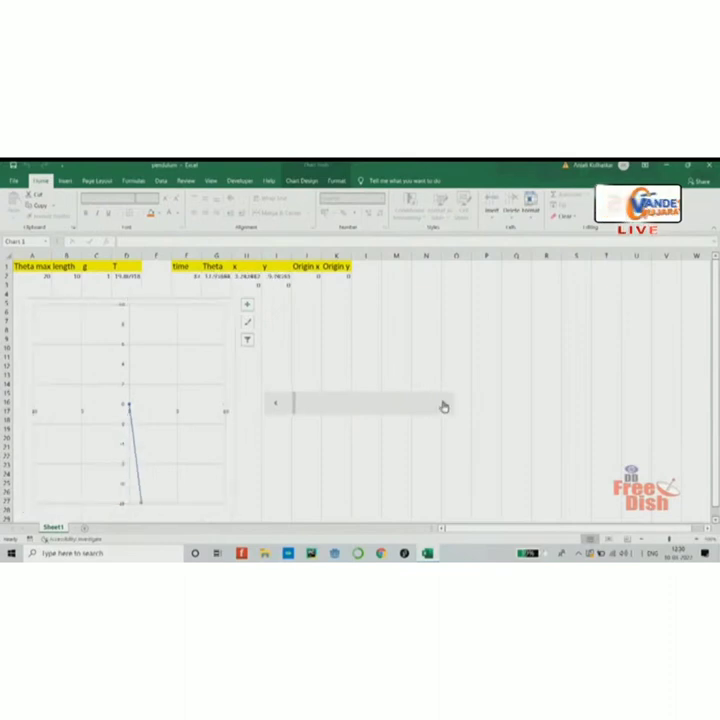
pyautogui.click(443, 405)
pyautogui.click(443, 405)
pyautogui.click(443, 405)
pyautogui.click(443, 405)
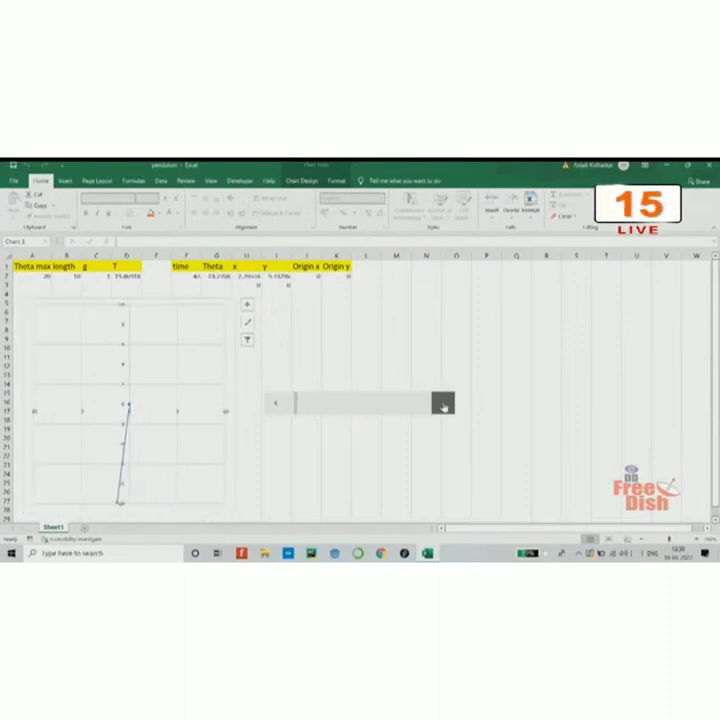
pyautogui.click(443, 405)
pyautogui.click(443, 405)
pyautogui.click(443, 405)
pyautogui.click(443, 405)
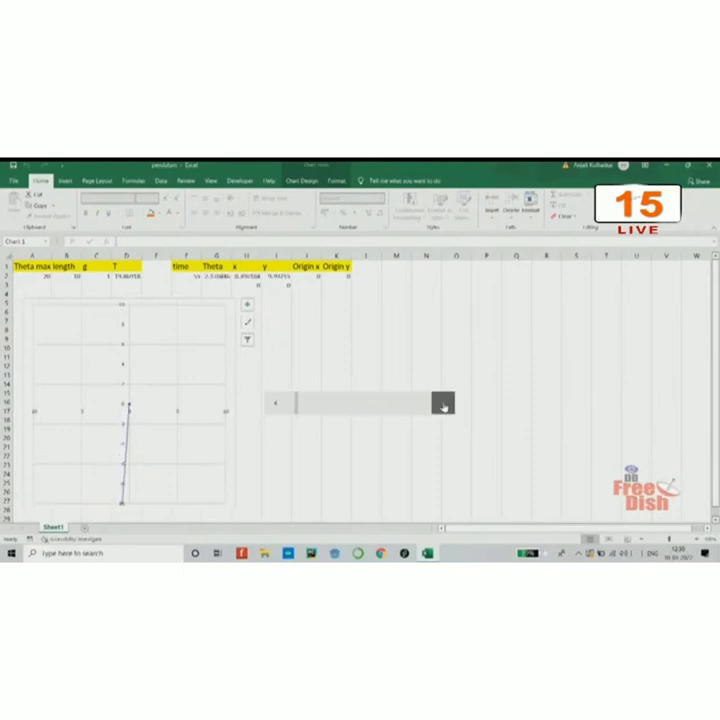
pyautogui.click(443, 405)
pyautogui.click(443, 405)
pyautogui.click(443, 405)
pyautogui.click(443, 405)
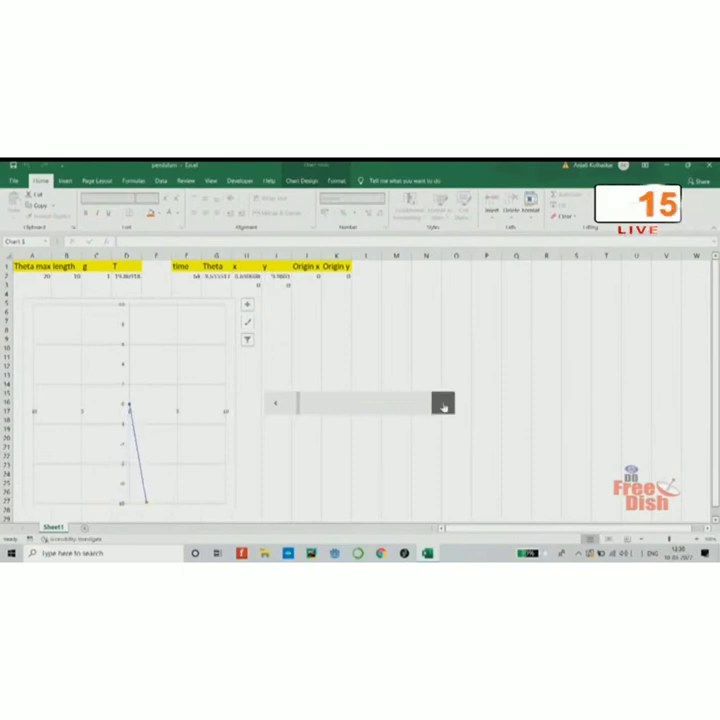
pyautogui.click(443, 405)
pyautogui.click(443, 405)
pyautogui.click(443, 405)
pyautogui.click(443, 405)
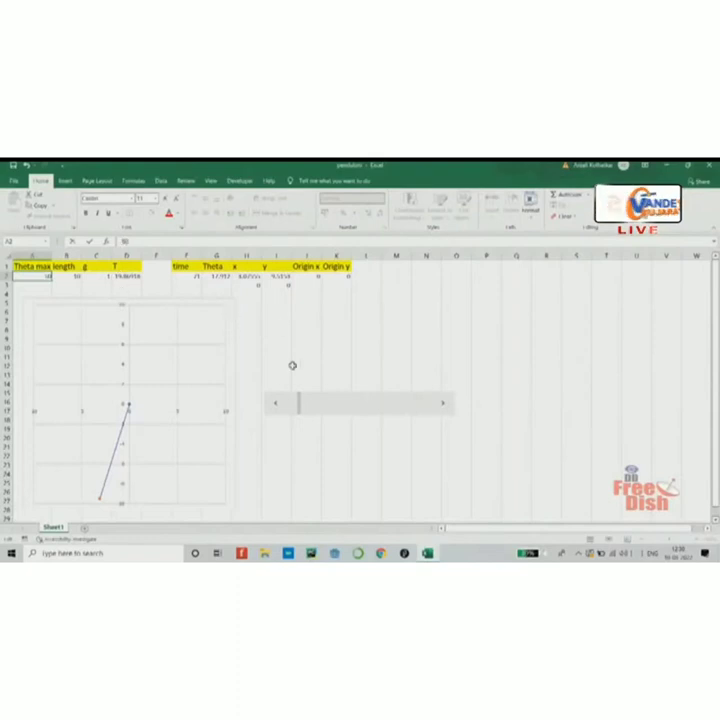
# - Set Theta max to 50 and run the pendulum swing from time 0 to 18
pyautogui.click(303, 377)
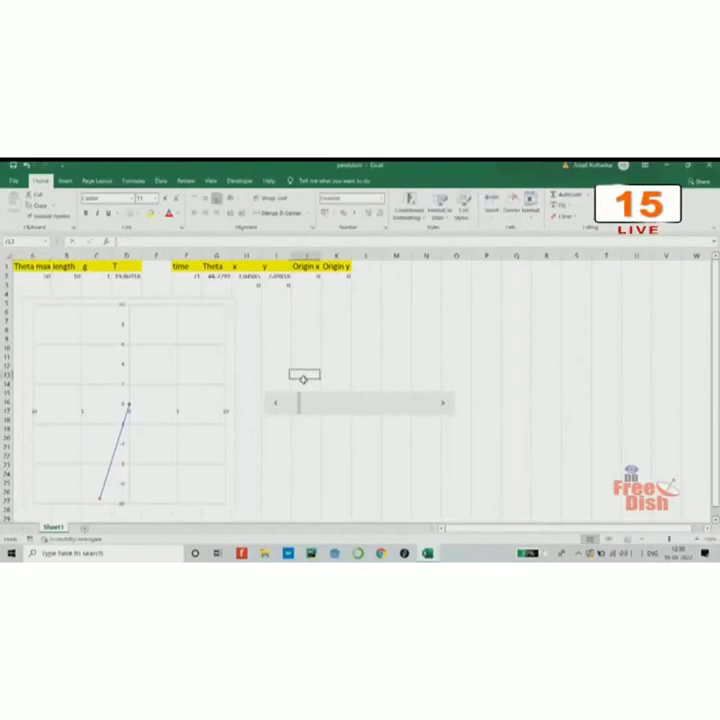
pyautogui.moveTo(297, 402); pyautogui.dragTo(275, 402)
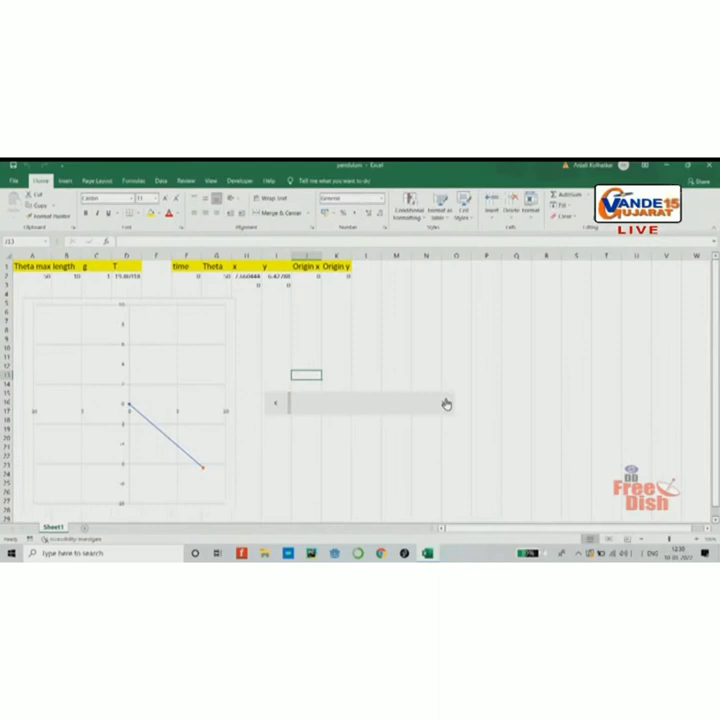
pyautogui.click(446, 404)
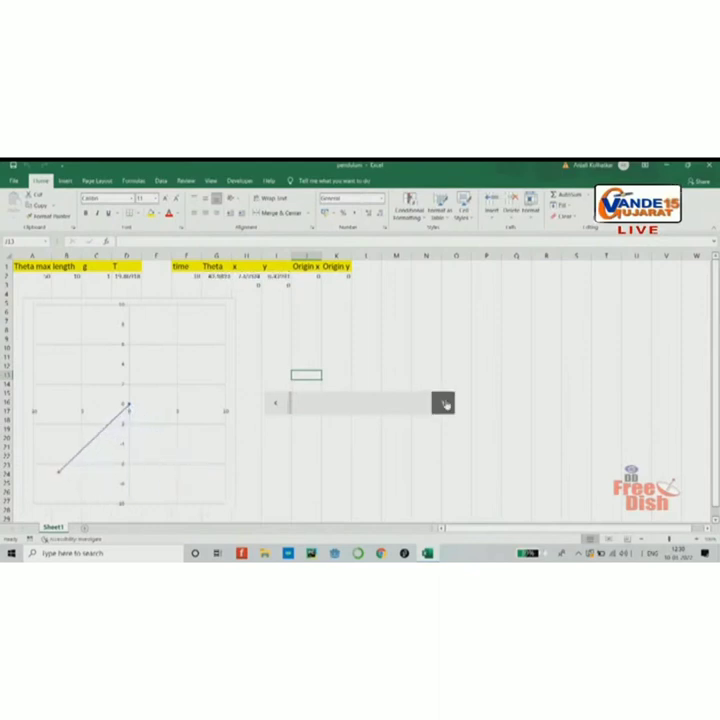
pyautogui.click(446, 404)
pyautogui.click(446, 404)
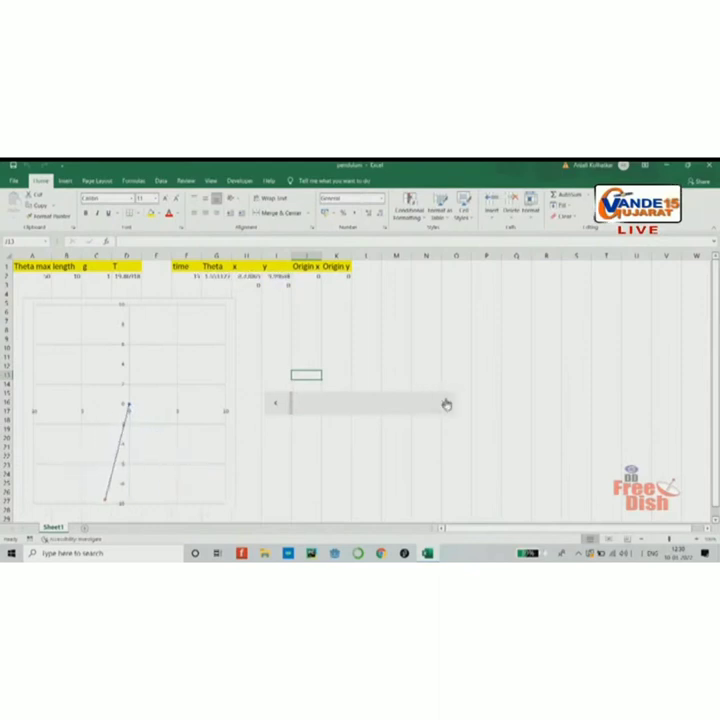
pyautogui.click(446, 404)
pyautogui.click(446, 404)
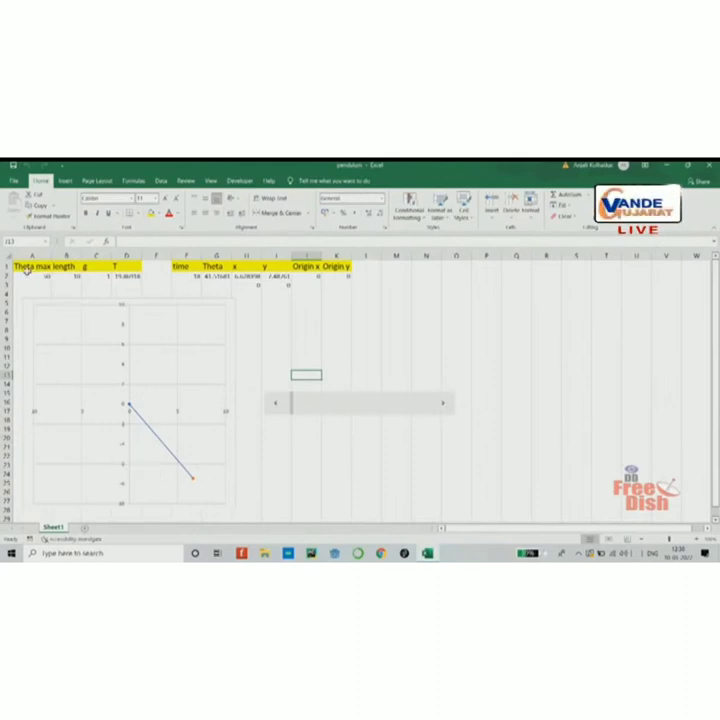
# - Examine the formula that calculates Theta in cell G2
pyautogui.click(212, 278)
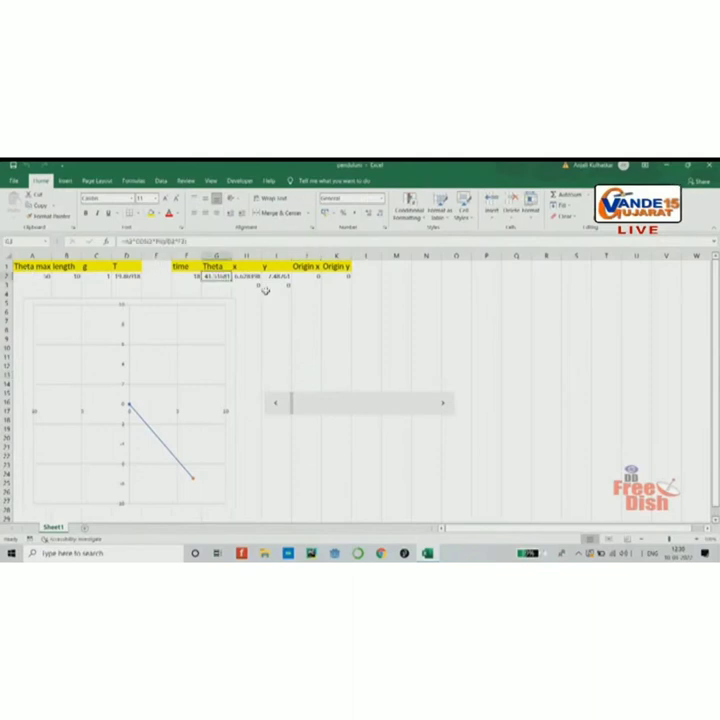
pyautogui.tripleClick(193, 241)
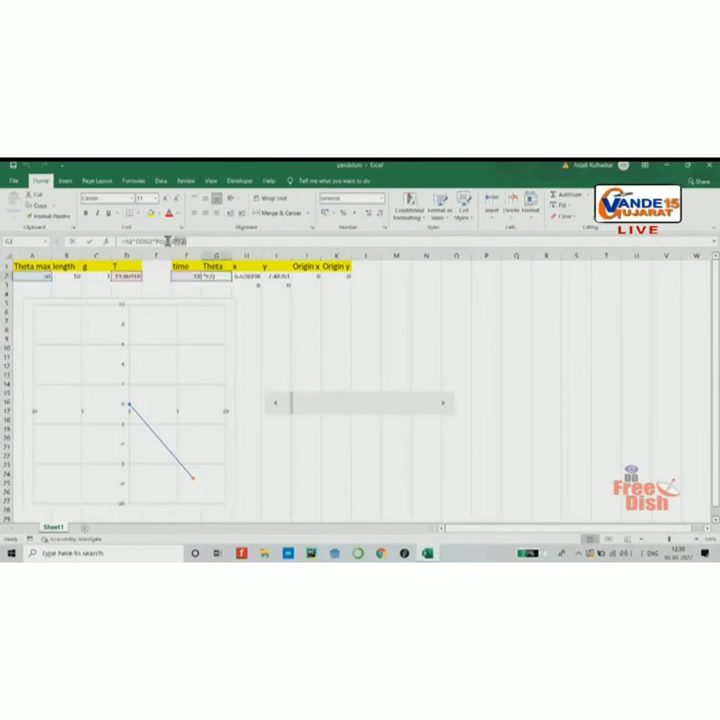
pyautogui.write('=')
pyautogui.click(277, 277)
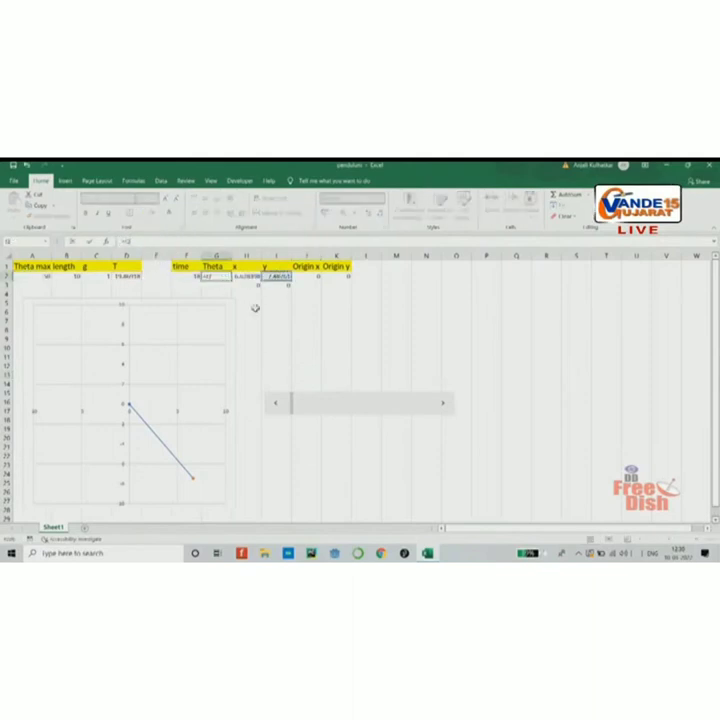
pyautogui.press('Escape')
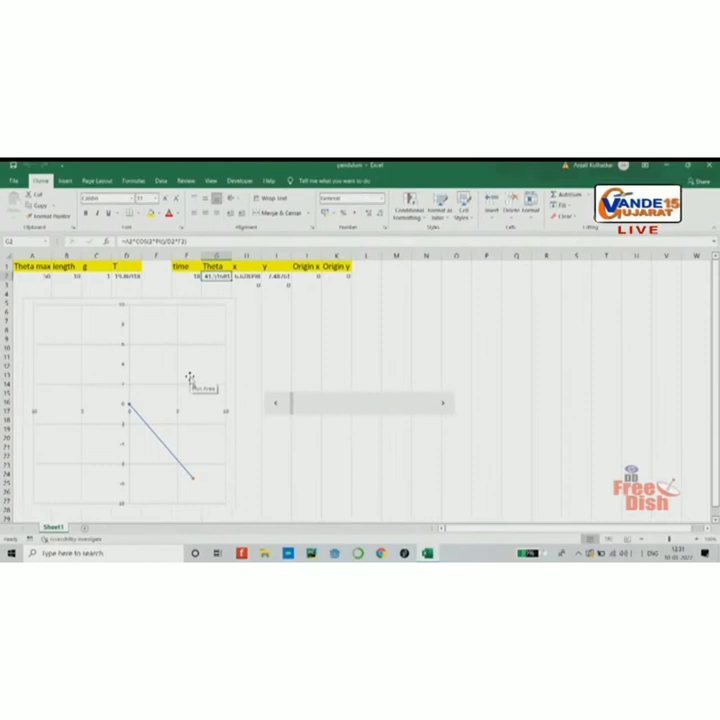
# - Set the pendulum length to 5
pyautogui.click(70, 277)
pyautogui.write('11')
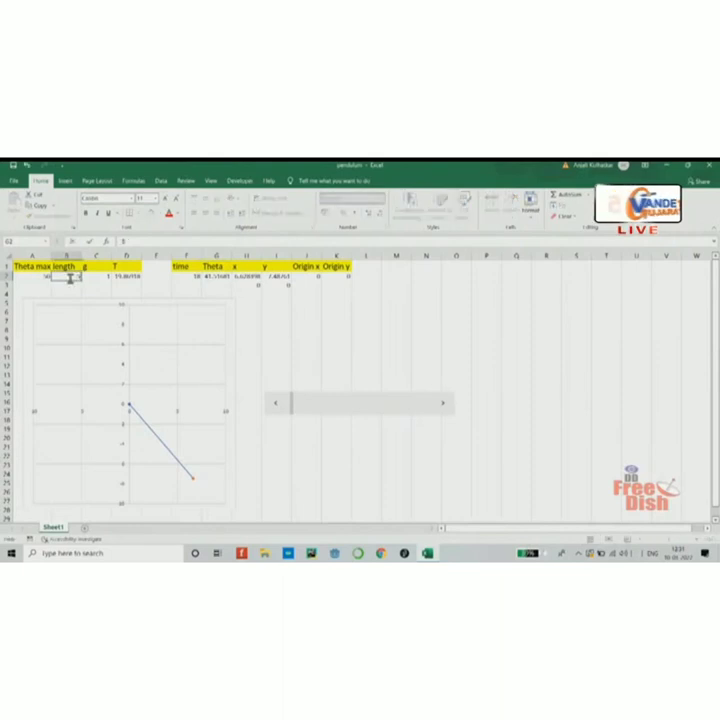
pyautogui.press('Return')
# - Step the time back to 0 with the scroll bar to return the shortened pendulum to its start
pyautogui.click(273, 410)
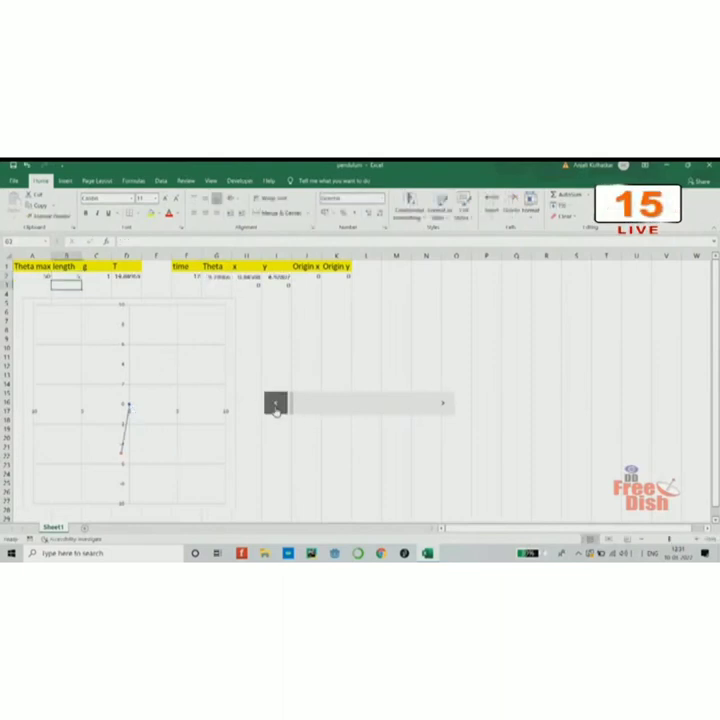
pyautogui.click(275, 410)
pyautogui.click(276, 410)
pyautogui.click(275, 411)
pyautogui.click(275, 410)
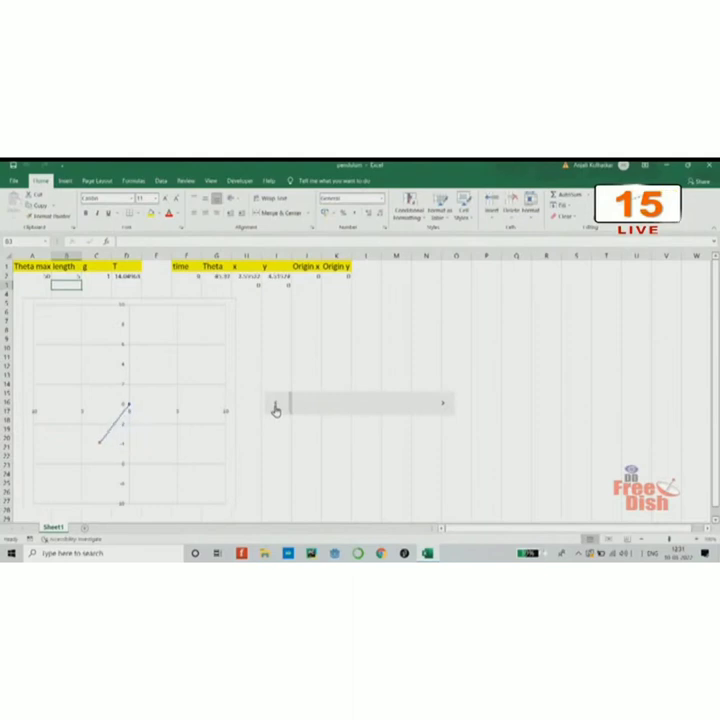
pyautogui.click(275, 410)
pyautogui.click(275, 410)
pyautogui.click(275, 410)
pyautogui.click(275, 410)
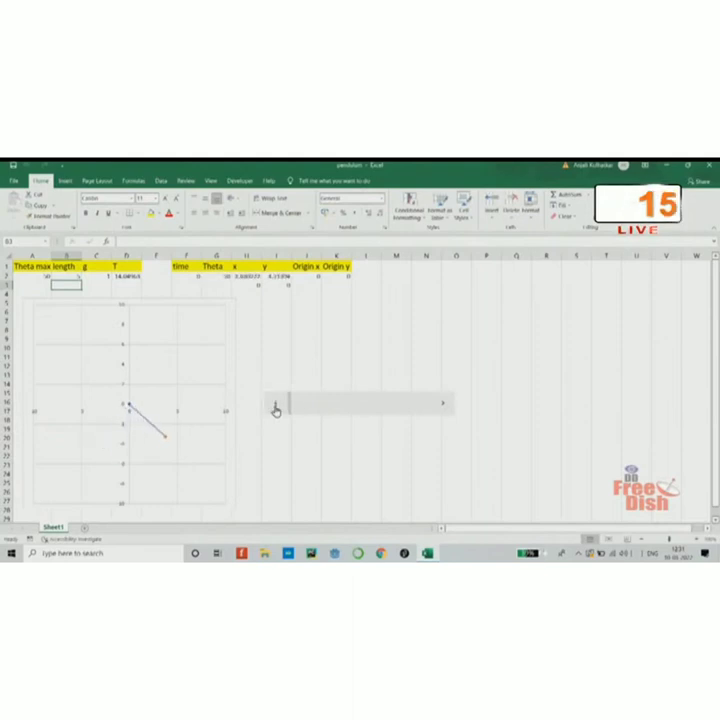
pyautogui.click(275, 410)
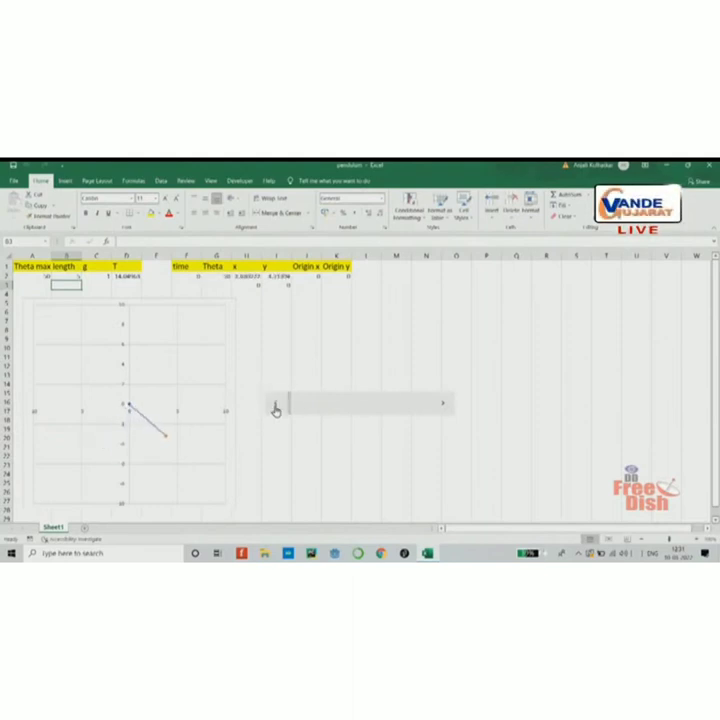
# - Advance the time to 5 to swing the shortened pendulum, leaving the scroll bar deselected
pyautogui.click(445, 410)
pyautogui.click(446, 411)
pyautogui.click(446, 411)
pyautogui.click(446, 411)
pyautogui.click(446, 411)
pyautogui.keyDown('ctrl'); pyautogui.click(446, 411); pyautogui.keyUp('ctrl')
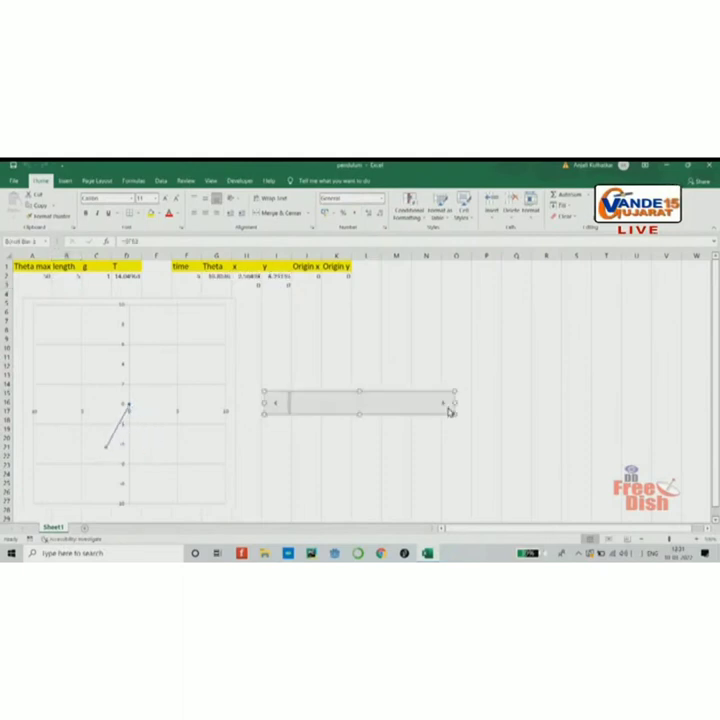
pyautogui.click(366, 366)
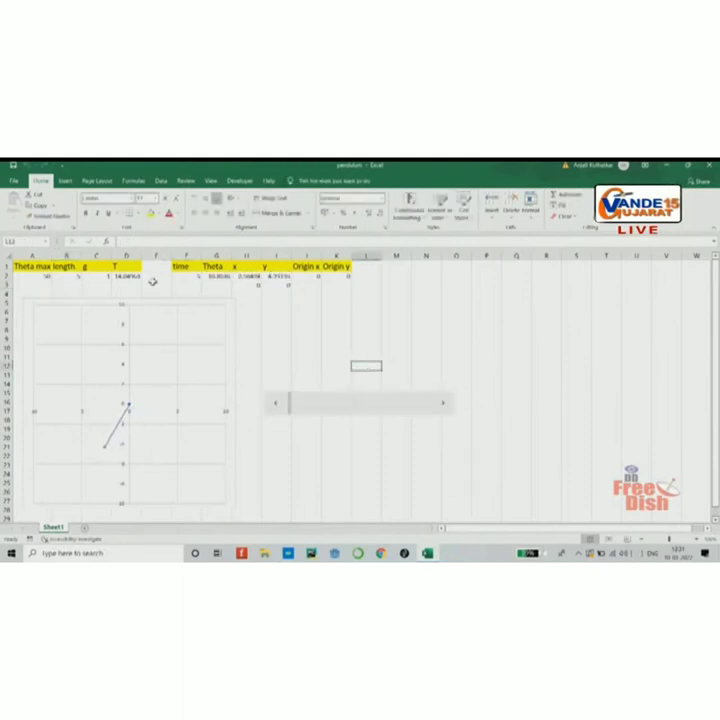
# - Open the Trajectory plotting workbook and inspect the vsubo value in cell C2
pyautogui.click(16, 181)
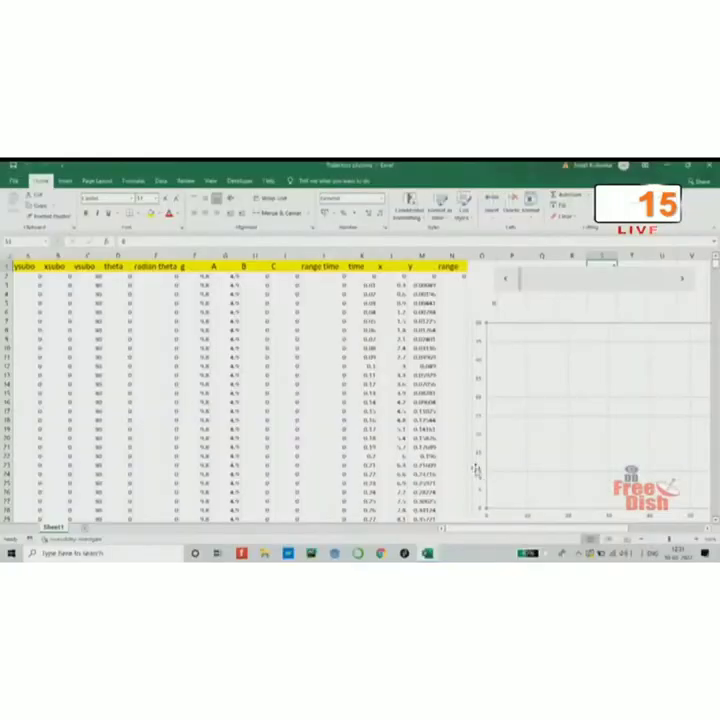
pyautogui.moveTo(497, 536); pyautogui.dragTo(463, 534)
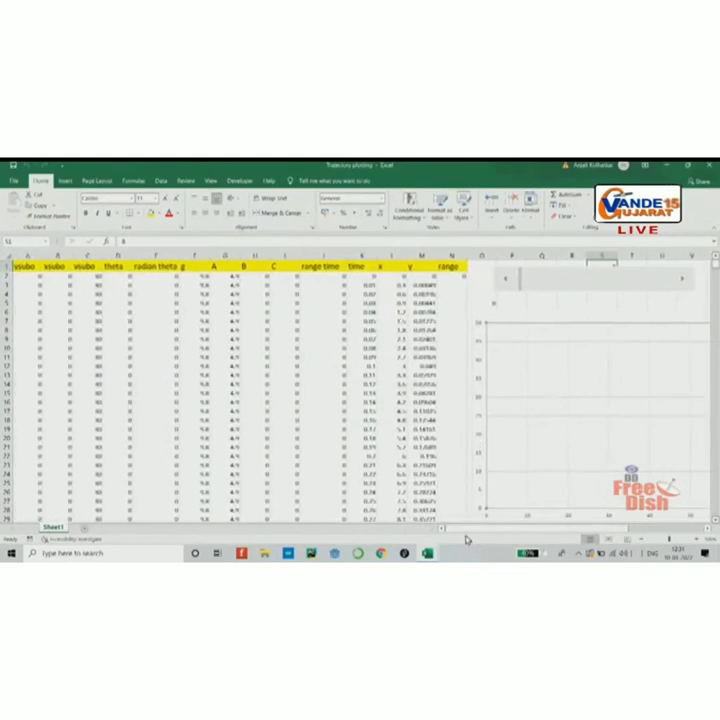
pyautogui.moveTo(468, 535)
pyautogui.mouseDown()
pyautogui.moveTo(508, 537)
pyautogui.moveTo(466, 535)
pyautogui.mouseUp()
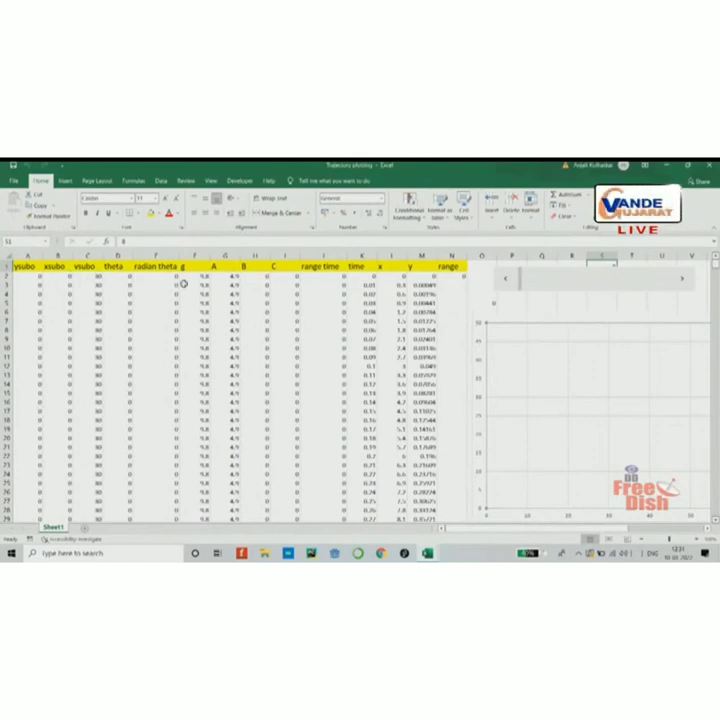
pyautogui.click(90, 277)
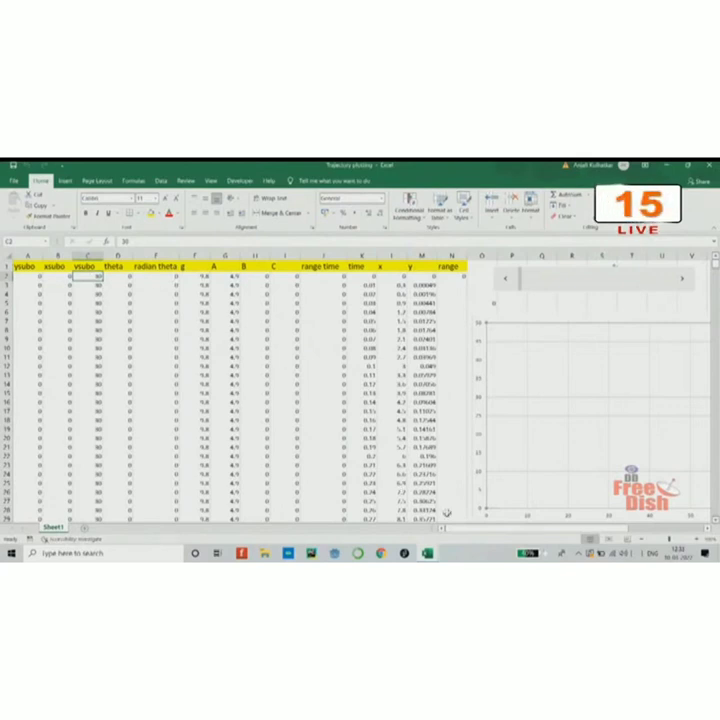
# - Select the launch angle in cell O5 and raise it to 1 and then 20 with the scroll bar above the trajectory chart
pyautogui.moveTo(461, 532); pyautogui.dragTo(495, 530)
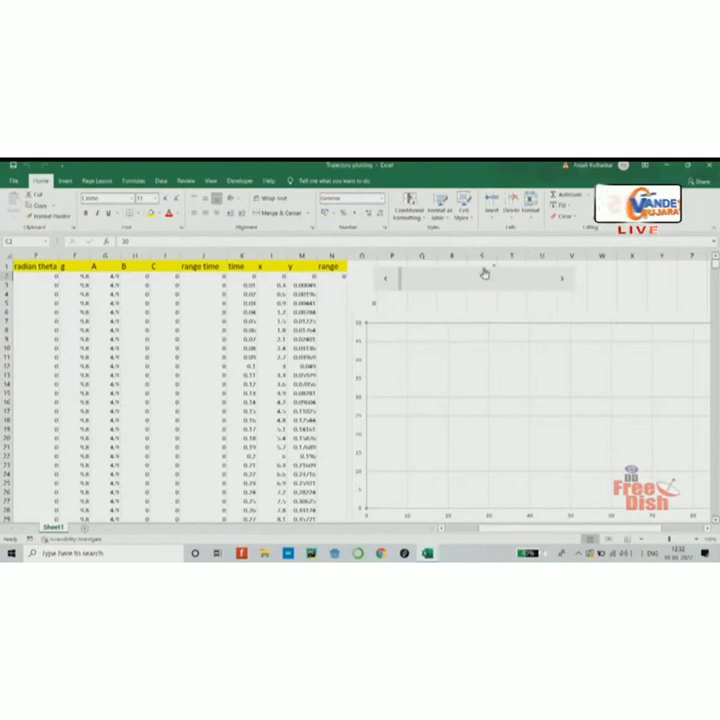
pyautogui.click(360, 302)
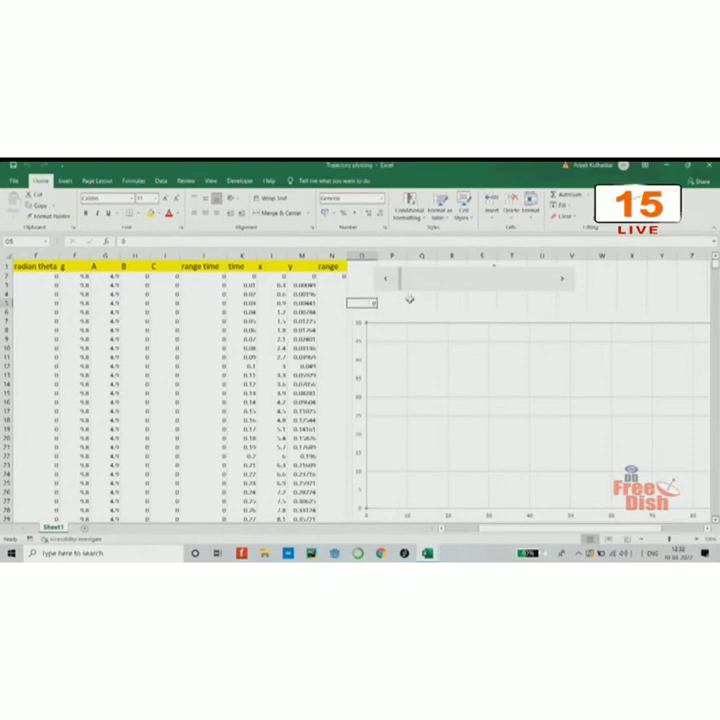
pyautogui.click(563, 283)
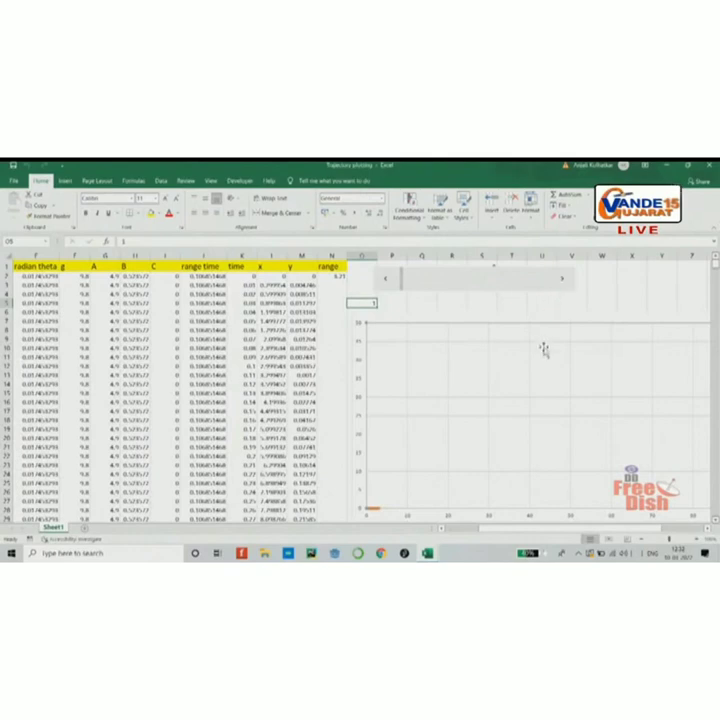
pyautogui.moveTo(545, 532); pyautogui.dragTo(547, 532)
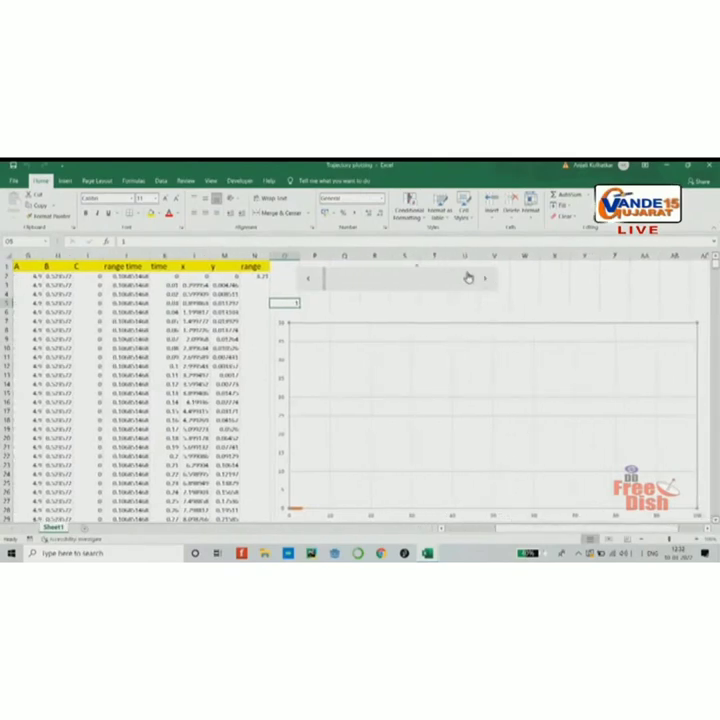
pyautogui.moveTo(481, 280); pyautogui.dragTo(481, 279)
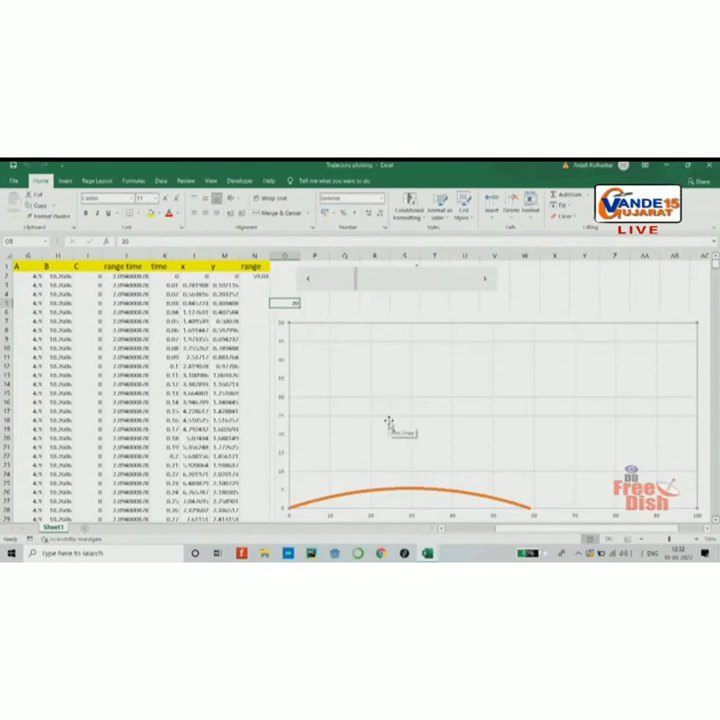
# - Raise the launch angle further to 41 with the scroll bar to lengthen the plotted trajectory
pyautogui.click(480, 283)
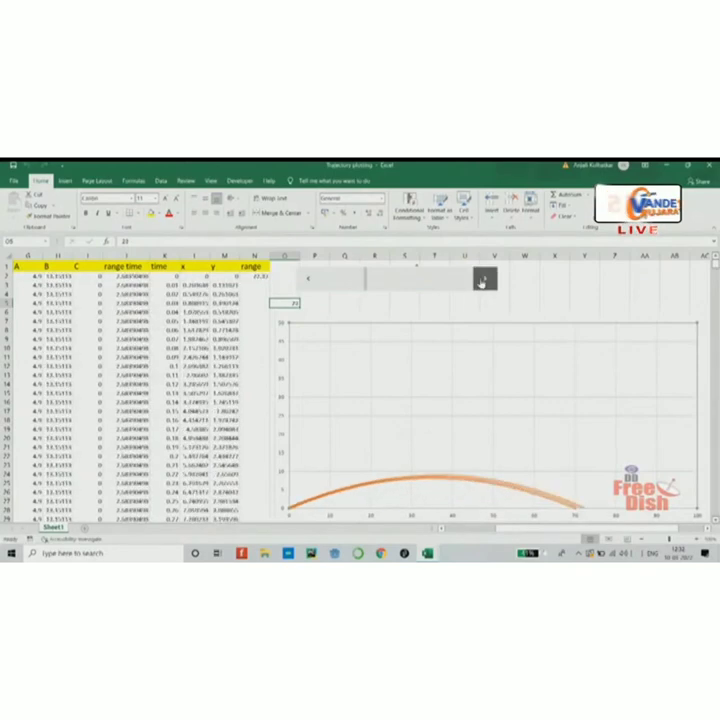
pyautogui.click(480, 282)
pyautogui.click(480, 282)
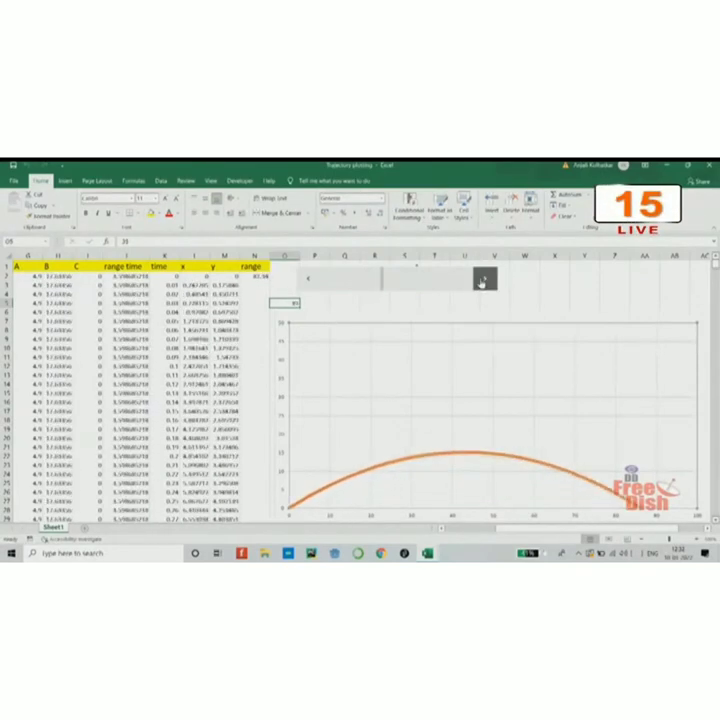
pyautogui.click(480, 282)
pyautogui.click(480, 282)
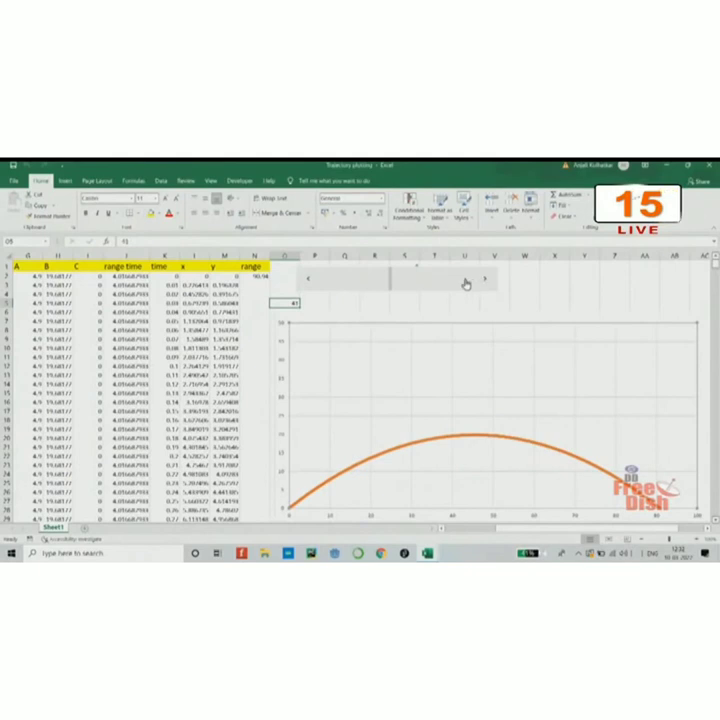
# - Step the launch angle back to 40, then increase it through 53 to 64
pyautogui.click(308, 279)
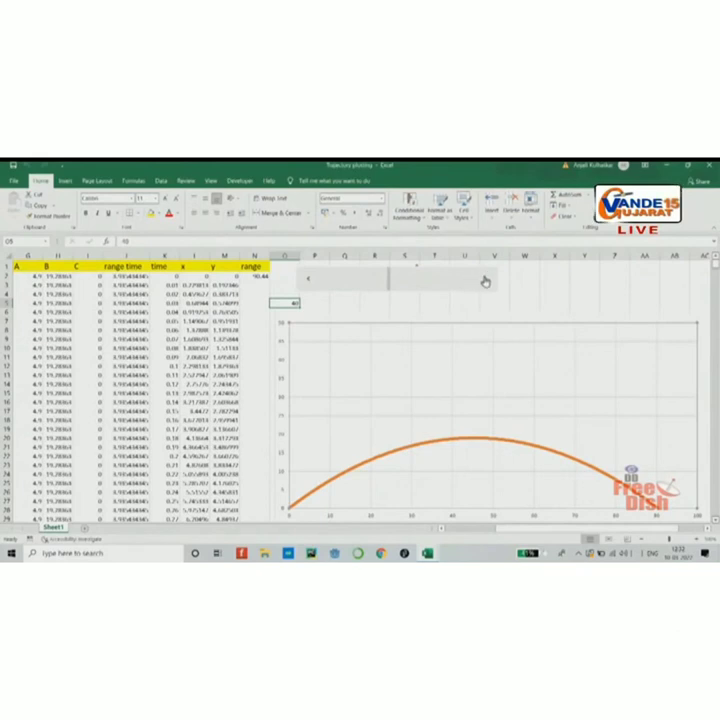
pyautogui.click(484, 281)
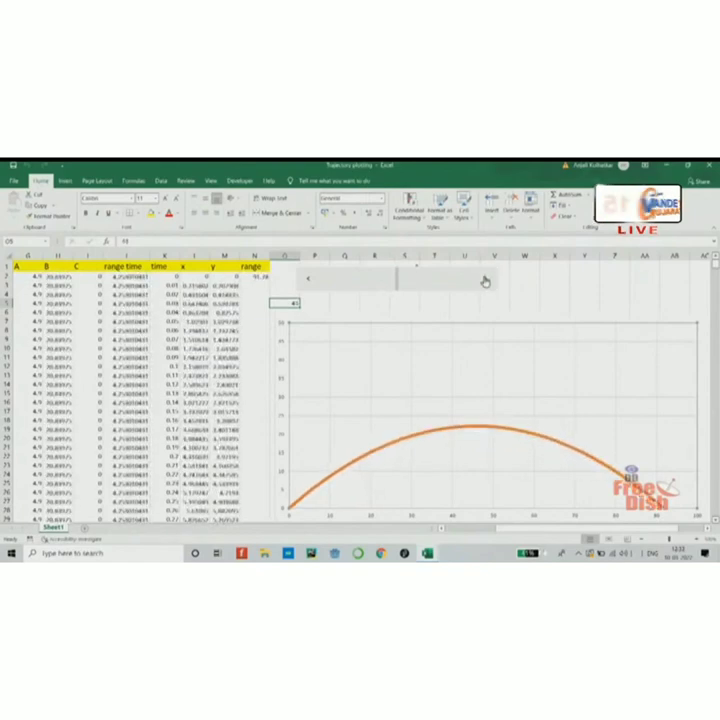
pyautogui.moveTo(484, 281); pyautogui.dragTo(484, 281)
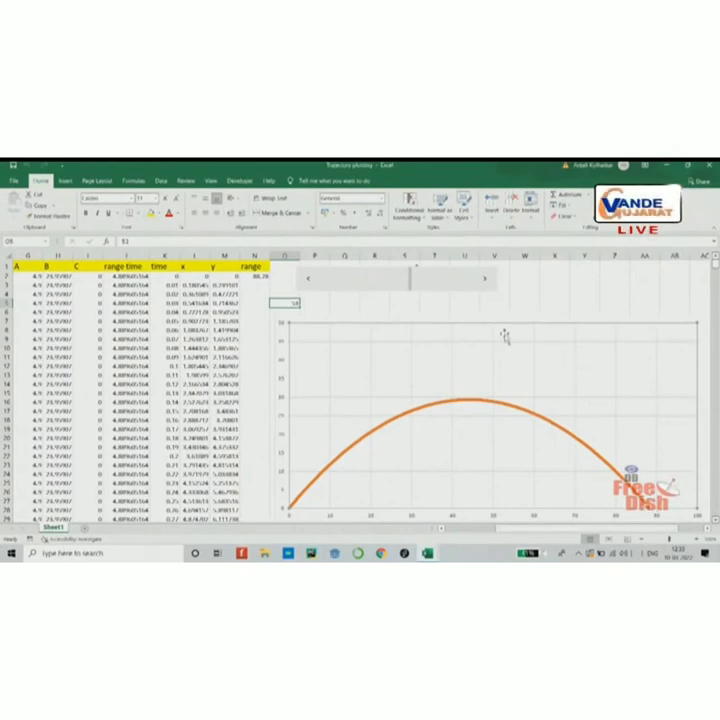
pyautogui.moveTo(484, 283); pyautogui.dragTo(484, 283)
pyautogui.click(484, 283)
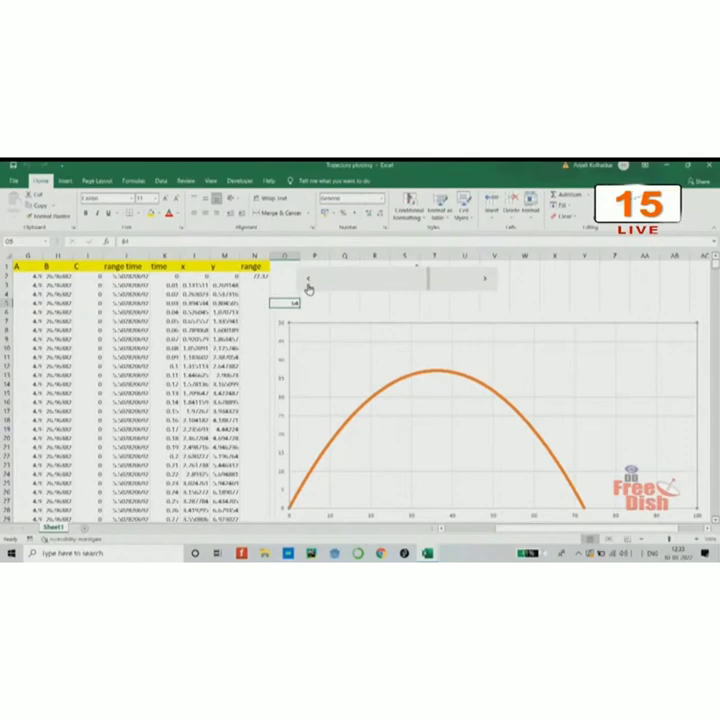
# - Lower the launch angle to 29 with the scroll bar to flatten the trajectory
pyautogui.moveTo(431, 280); pyautogui.dragTo(415, 290)
pyautogui.click(402, 283)
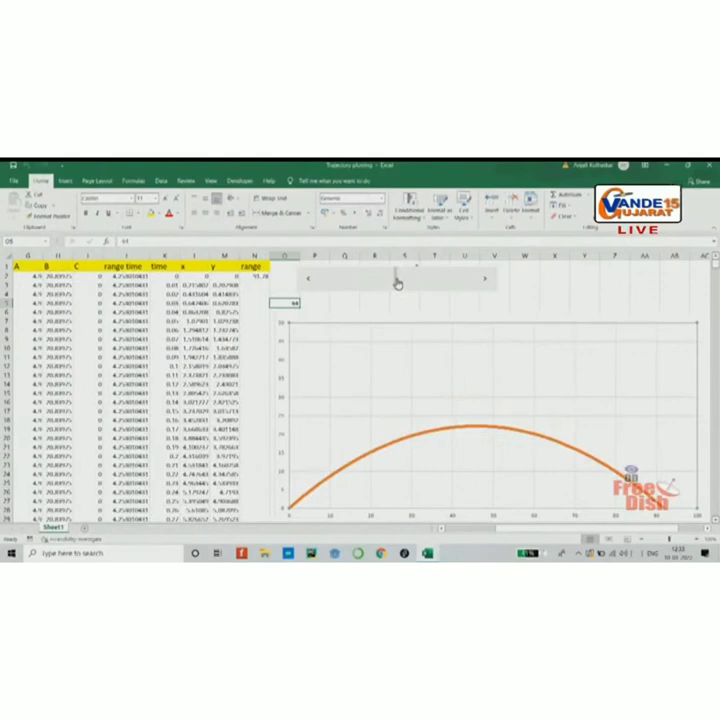
pyautogui.click(305, 286)
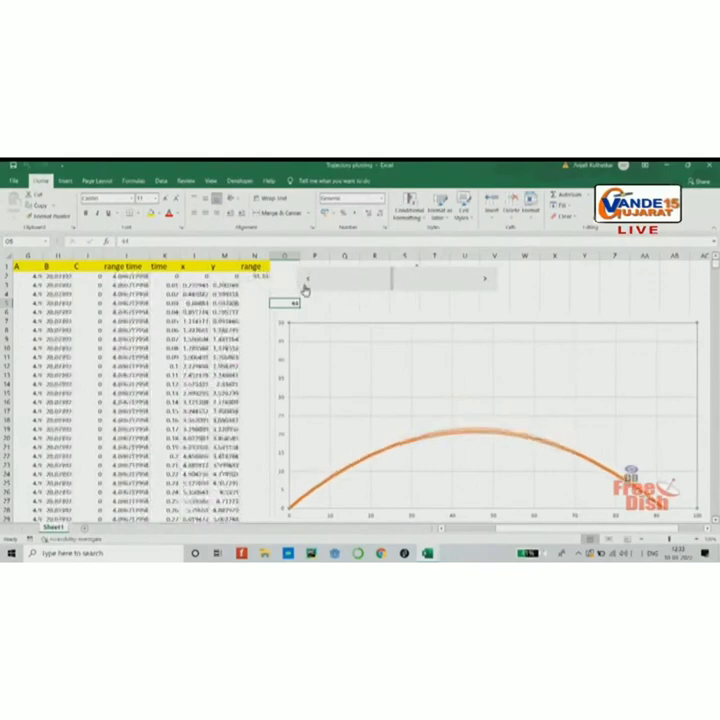
pyautogui.click(305, 286)
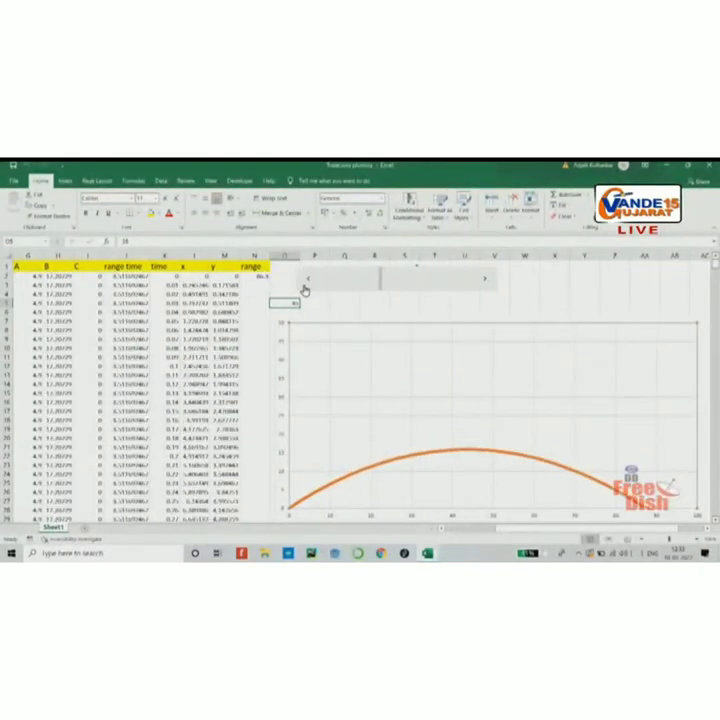
pyautogui.click(305, 286)
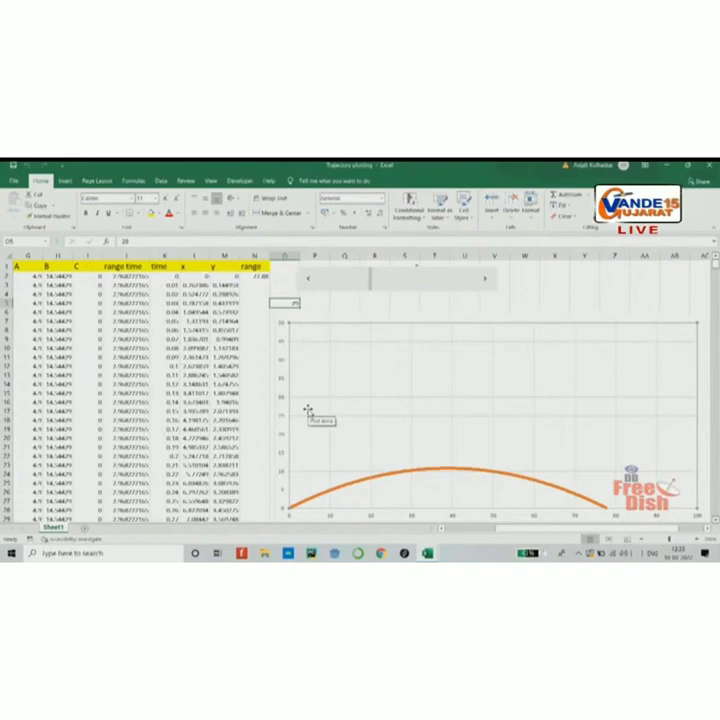
# - Increase the launch angle to 79 to plot a steep trajectory
pyautogui.click(429, 283)
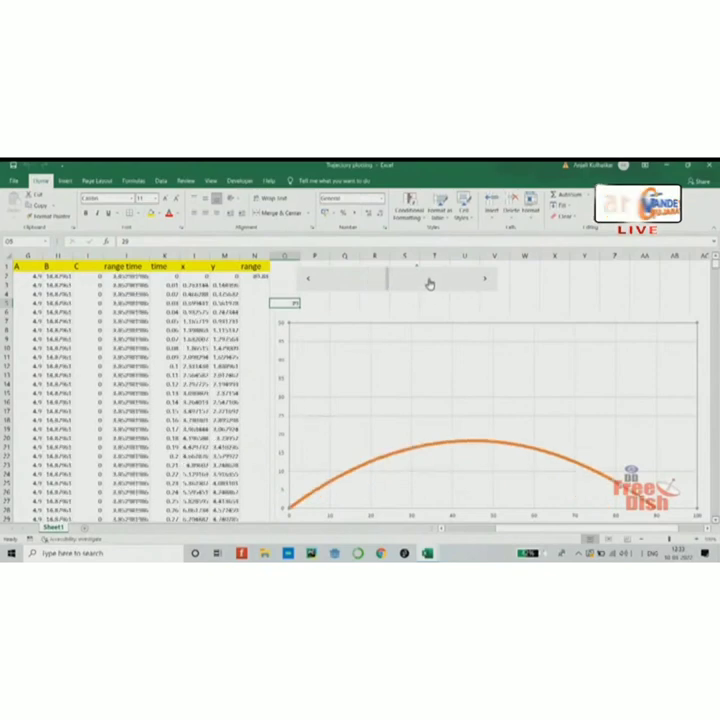
pyautogui.click(447, 280)
pyautogui.click(447, 280)
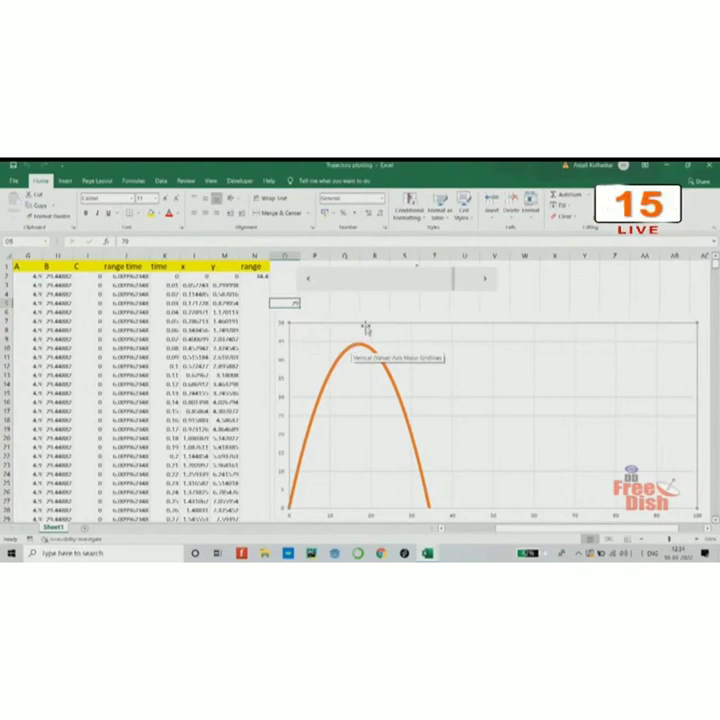
# - Decrease the launch angle through 59 and 45 all the way to 0
pyautogui.click(411, 284)
pyautogui.click(408, 286)
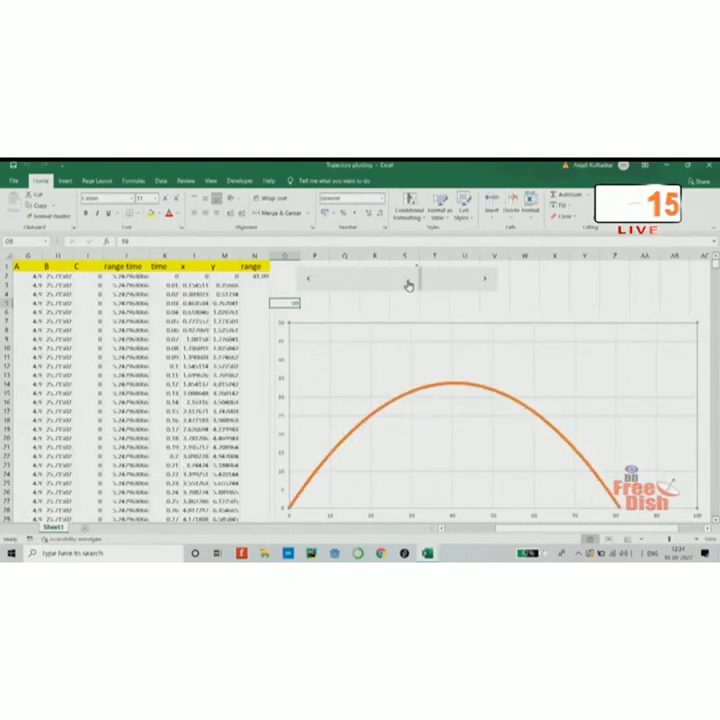
pyautogui.click(306, 280)
pyautogui.click(306, 280)
pyautogui.click(306, 280)
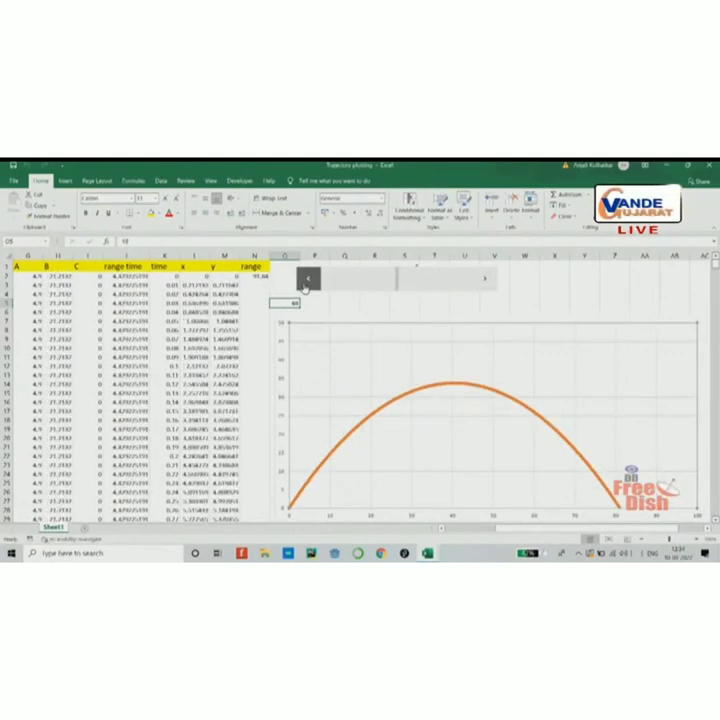
pyautogui.moveTo(306, 282); pyautogui.dragTo(304, 285)
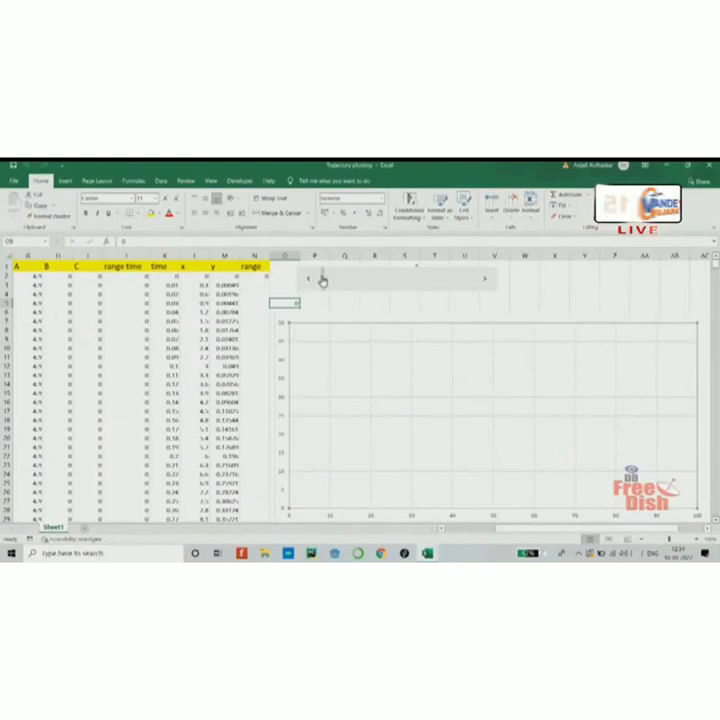
# - Set the launch angle to 90 for a vertical throw, then bring it back down to 45
pyautogui.moveTo(326, 280); pyautogui.dragTo(482, 286)
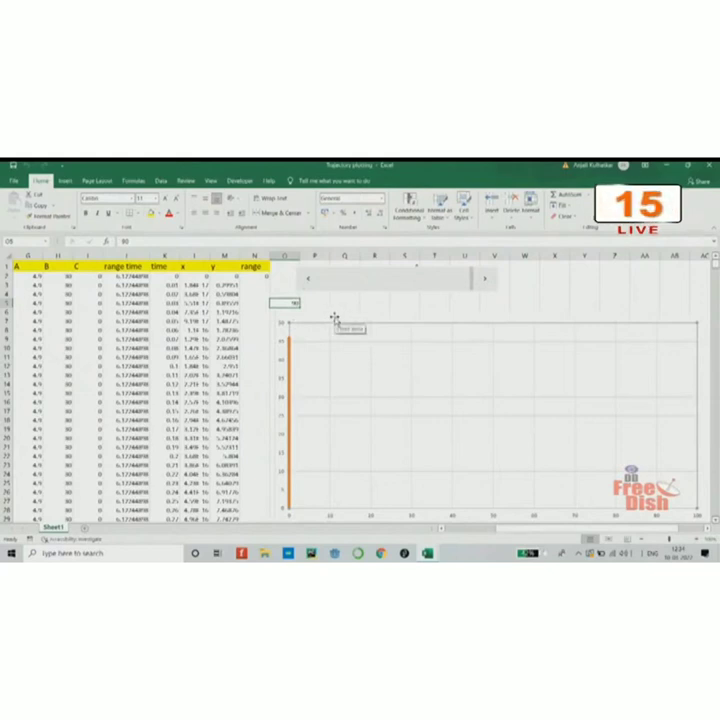
pyautogui.click(400, 285)
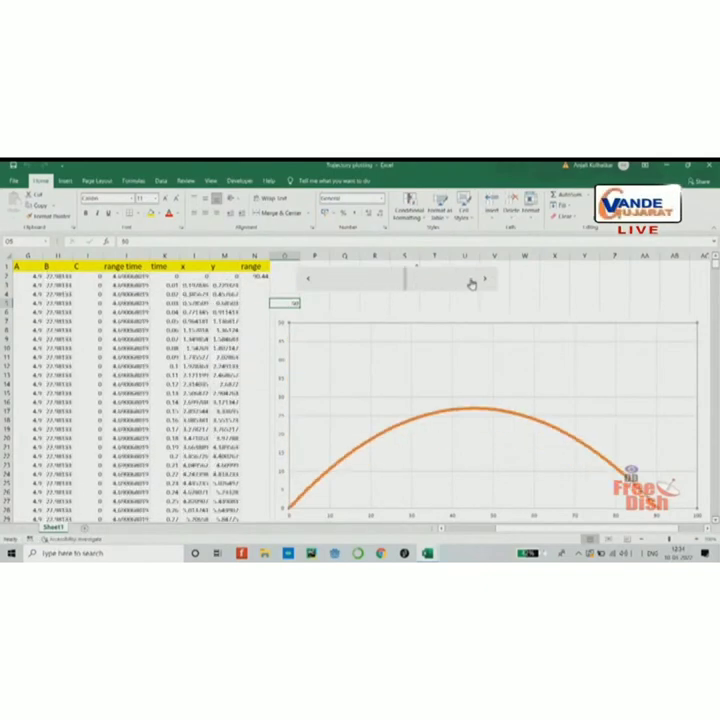
pyautogui.click(307, 277)
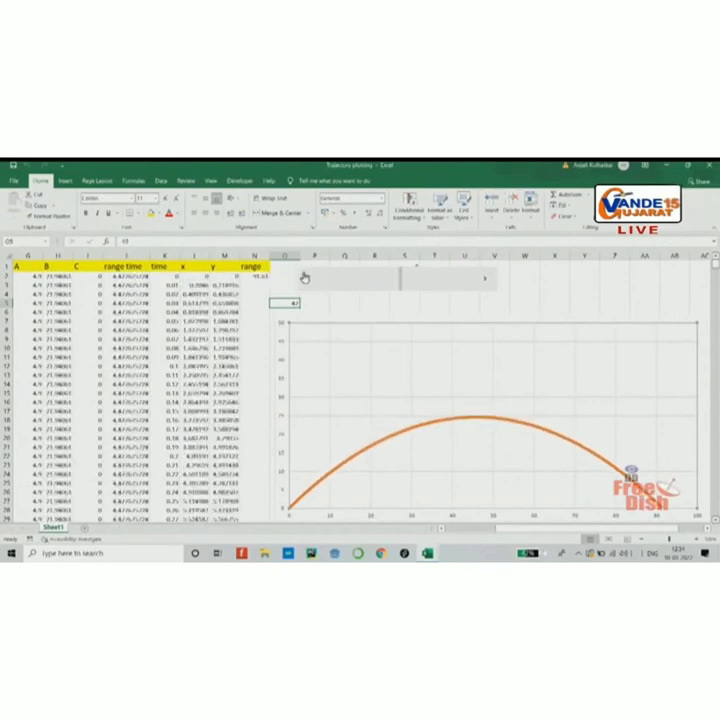
pyautogui.click(305, 277)
pyautogui.click(305, 277)
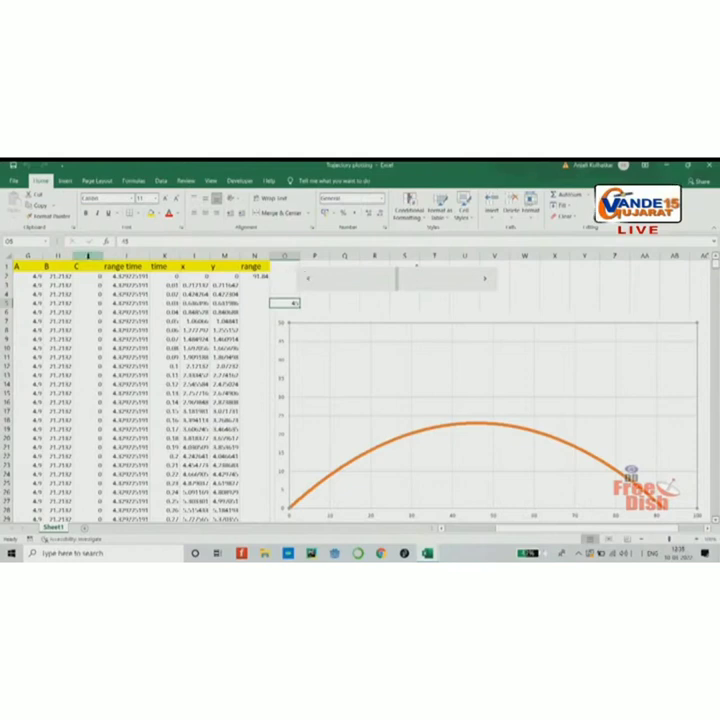
# - Try to open the 4 bar linkage workbook from the pinned workbooks and dismiss the resulting message
pyautogui.click(15, 184)
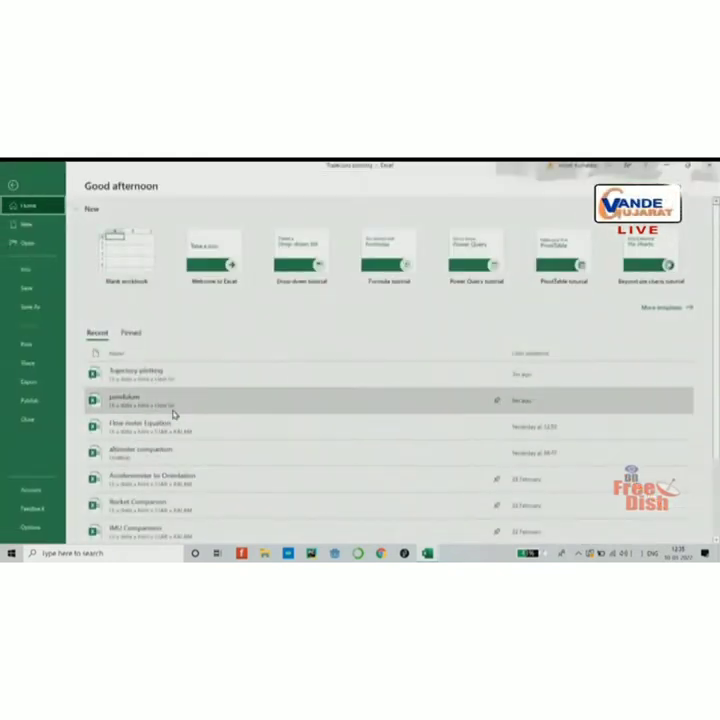
pyautogui.click(129, 333)
pyautogui.click(160, 402)
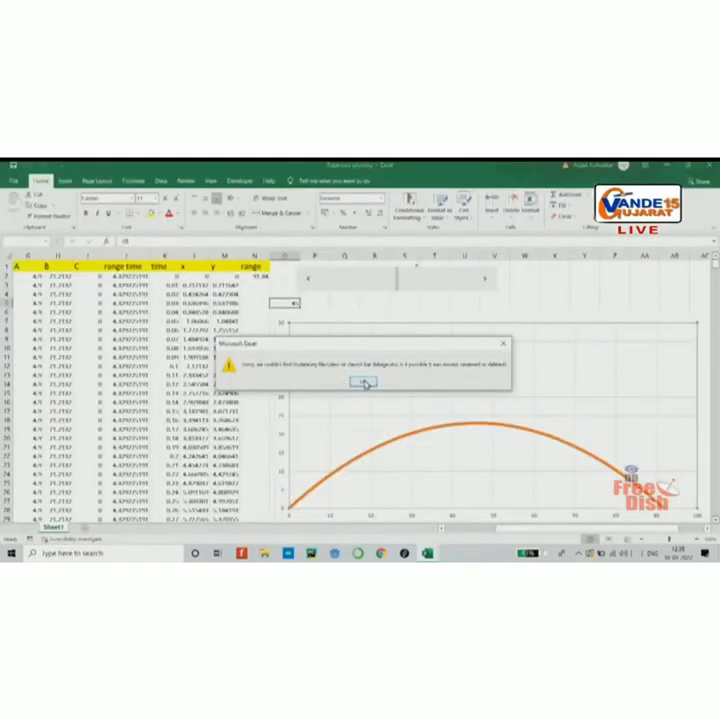
pyautogui.click(361, 382)
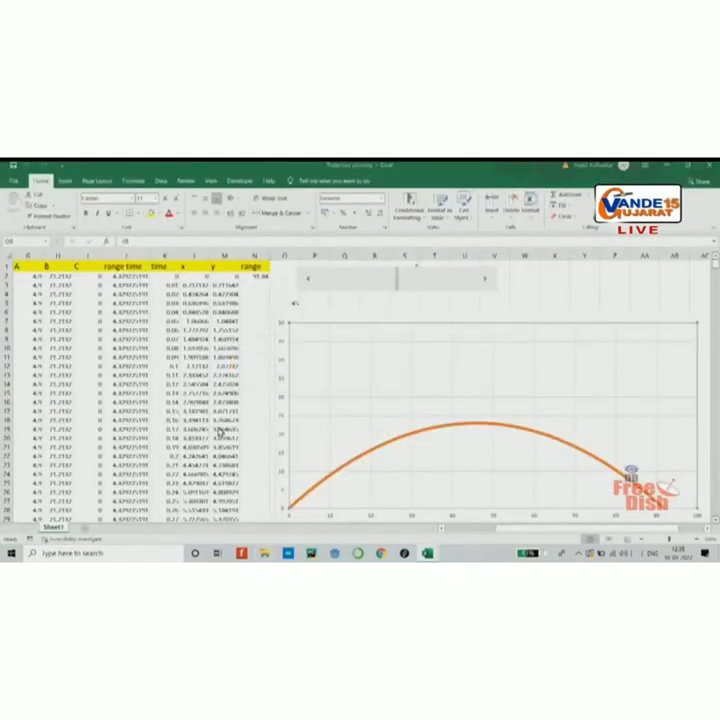
# - Switch to File Explorer and open the folder that contains the recent pendulum workbook
pyautogui.press('super+e')
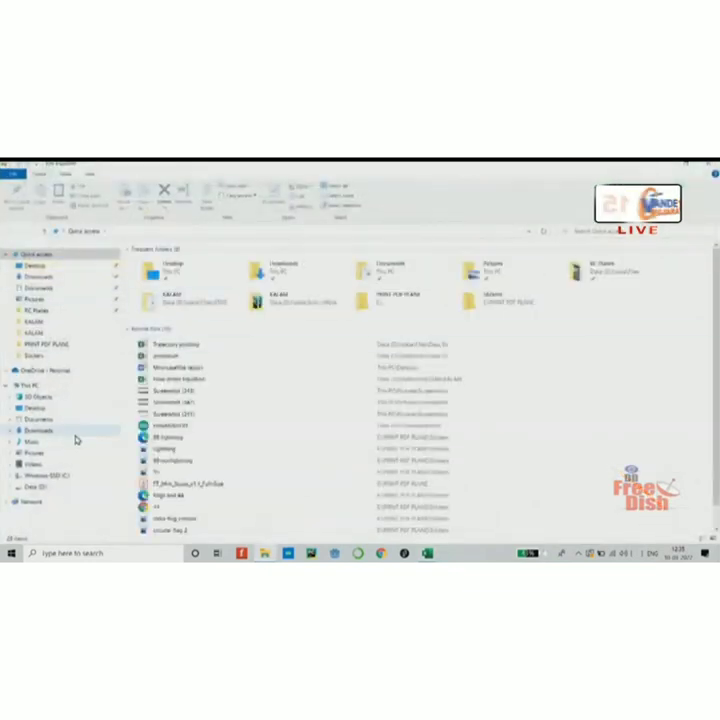
pyautogui.click(193, 356)
pyautogui.rightClick(194, 356)
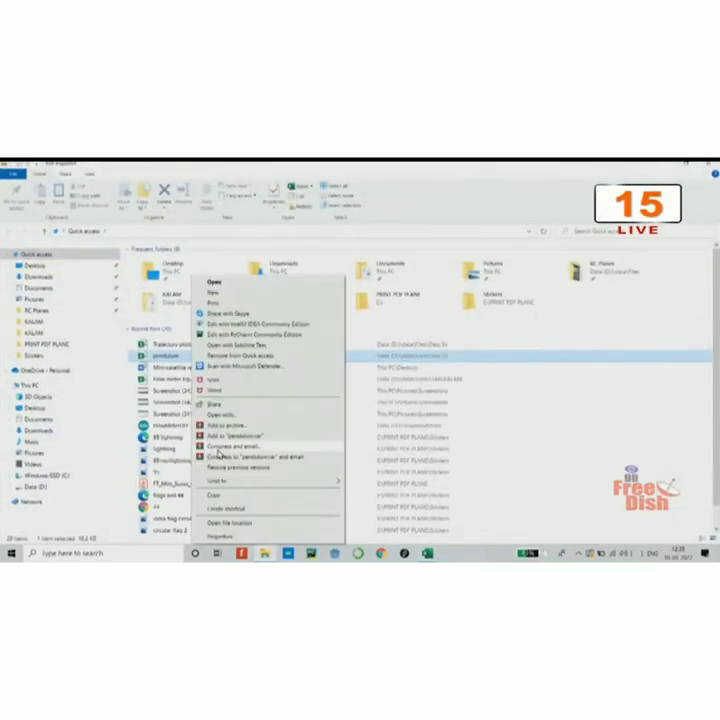
pyautogui.click(210, 524)
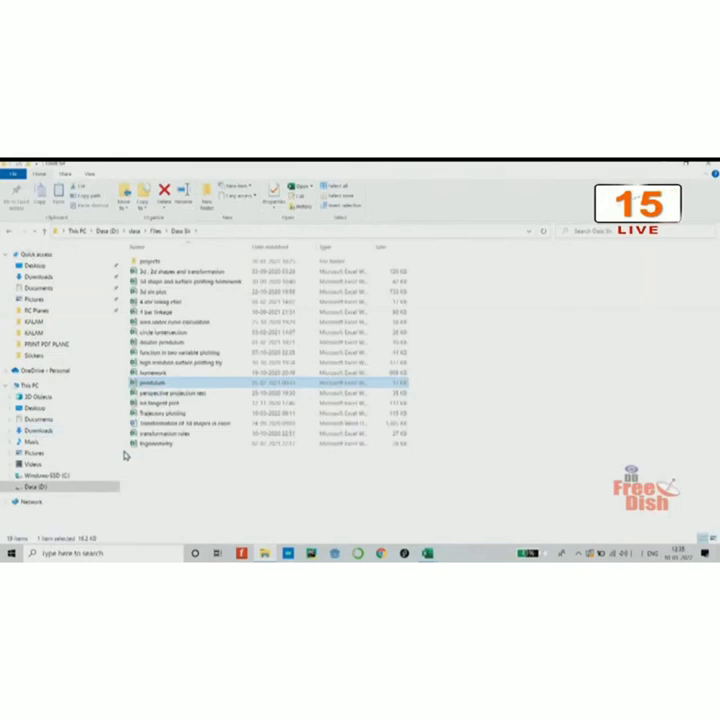
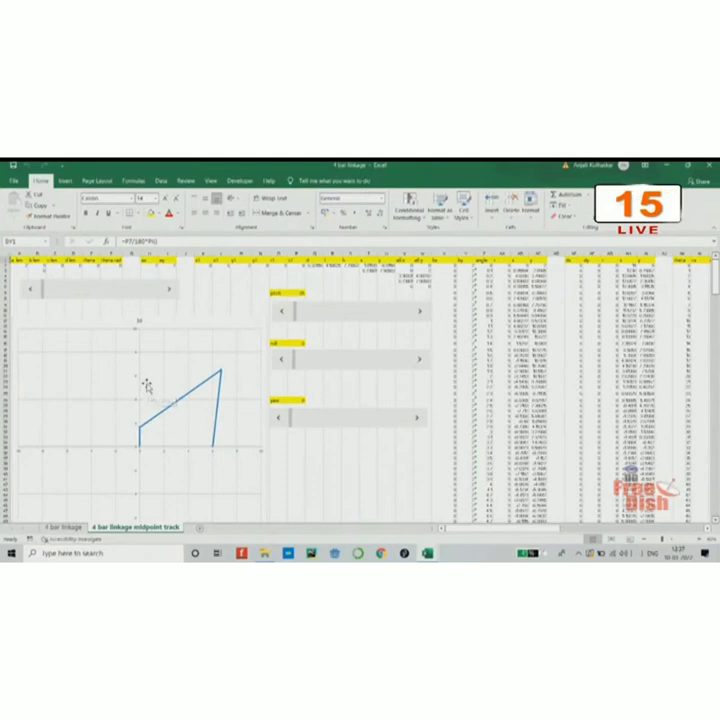
# - Turn the crank of the 4 bar linkage step by step through one full revolution by raising its angle
pyautogui.moveTo(142, 432)
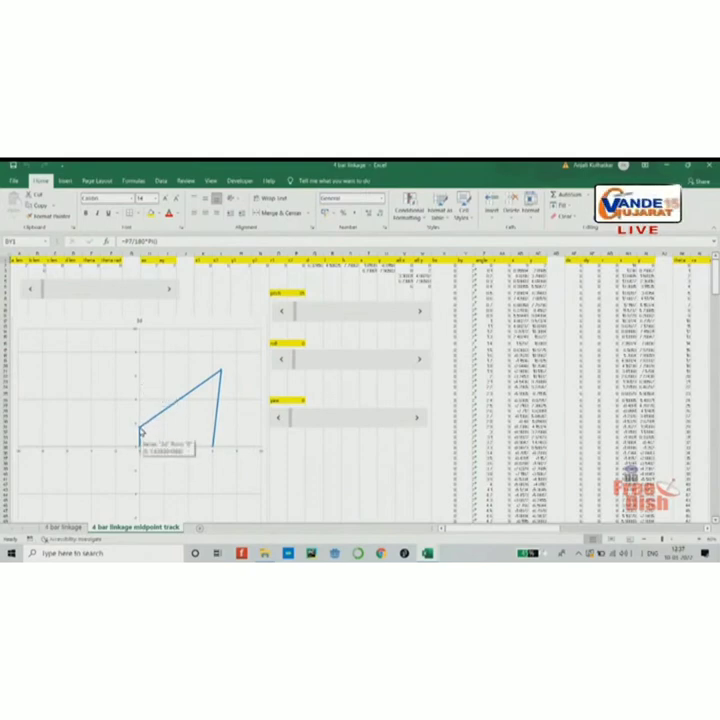
pyautogui.click(141, 431)
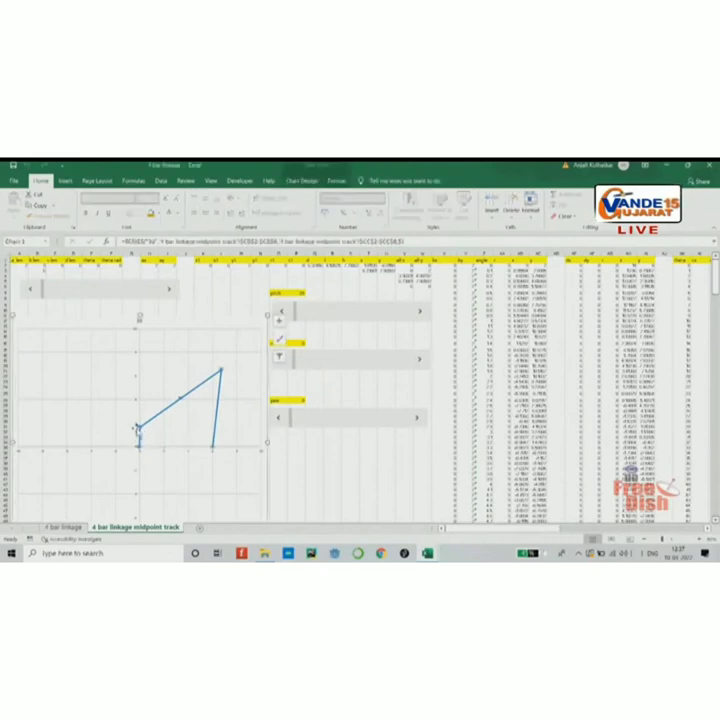
pyautogui.click(171, 291)
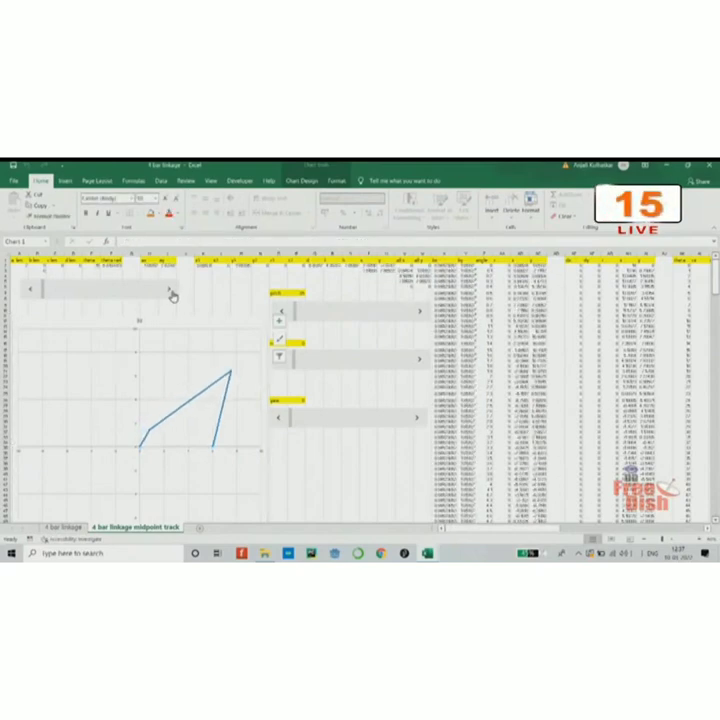
pyautogui.click(171, 291)
pyautogui.click(171, 291)
pyautogui.click(171, 291)
pyautogui.click(171, 291)
pyautogui.click(171, 291)
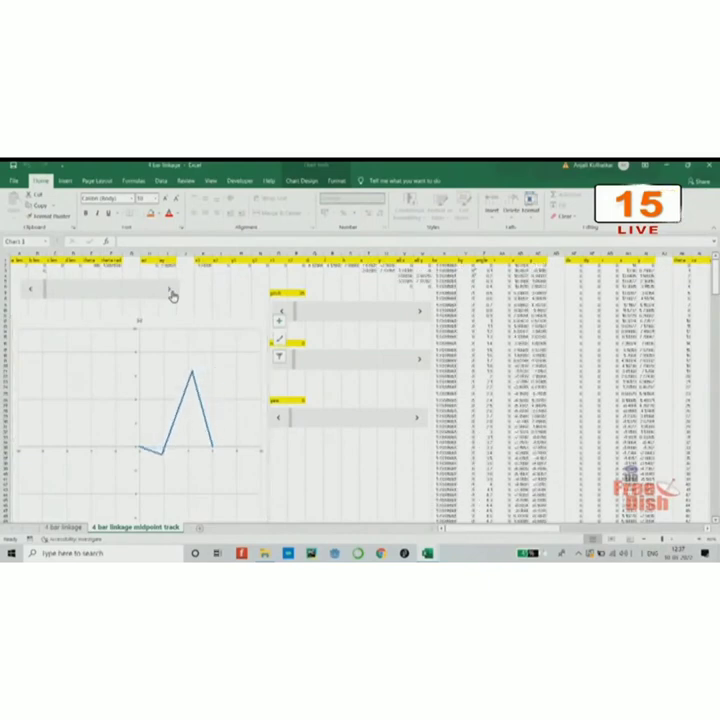
pyautogui.click(171, 293)
pyautogui.click(171, 293)
pyautogui.click(171, 293)
pyautogui.click(171, 293)
pyautogui.click(171, 291)
pyautogui.click(171, 291)
pyautogui.click(171, 291)
pyautogui.click(171, 291)
pyautogui.click(171, 291)
pyautogui.click(171, 291)
pyautogui.click(171, 291)
pyautogui.click(171, 291)
pyautogui.click(171, 293)
pyautogui.click(171, 293)
pyautogui.click(171, 293)
pyautogui.click(171, 293)
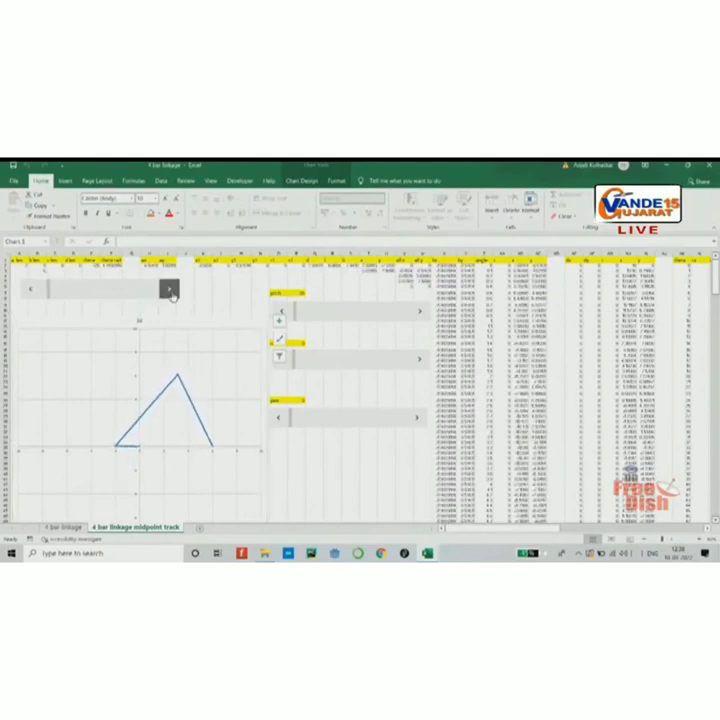
pyautogui.click(171, 293)
pyautogui.click(171, 293)
pyautogui.click(171, 293)
pyautogui.click(171, 293)
pyautogui.click(171, 293)
pyautogui.click(171, 293)
pyautogui.click(148, 428)
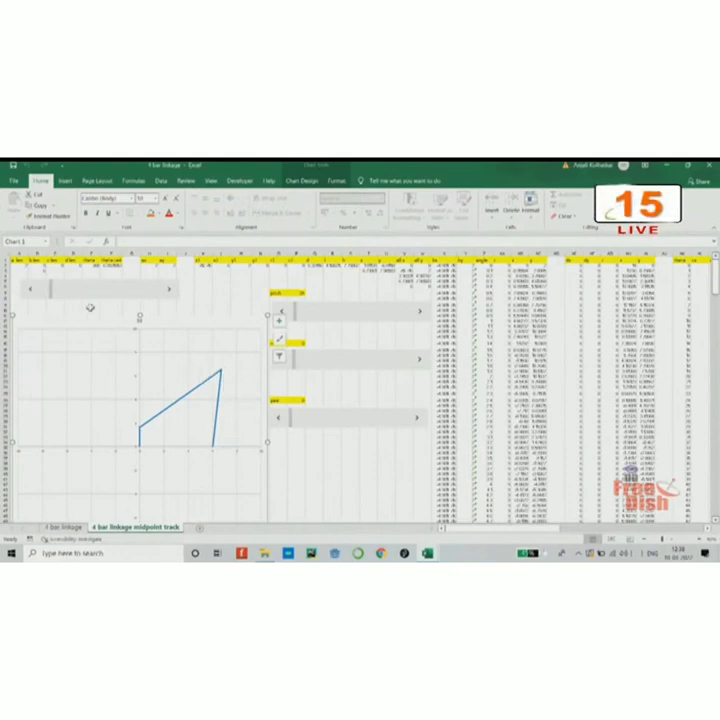
# - Rotate the crank through a second full revolution to repeat the linkage's complete motion cycle
pyautogui.click(170, 291)
pyautogui.click(170, 293)
pyautogui.click(170, 293)
pyautogui.click(170, 293)
pyautogui.click(170, 293)
pyautogui.click(170, 293)
pyautogui.click(170, 293)
pyautogui.click(170, 293)
pyautogui.click(170, 293)
pyautogui.click(170, 293)
pyautogui.click(170, 293)
pyautogui.click(170, 293)
pyautogui.click(170, 293)
pyautogui.click(170, 293)
pyautogui.click(170, 293)
pyautogui.click(170, 293)
pyautogui.click(170, 293)
pyautogui.click(170, 293)
pyautogui.click(170, 293)
pyautogui.click(170, 293)
pyautogui.click(170, 293)
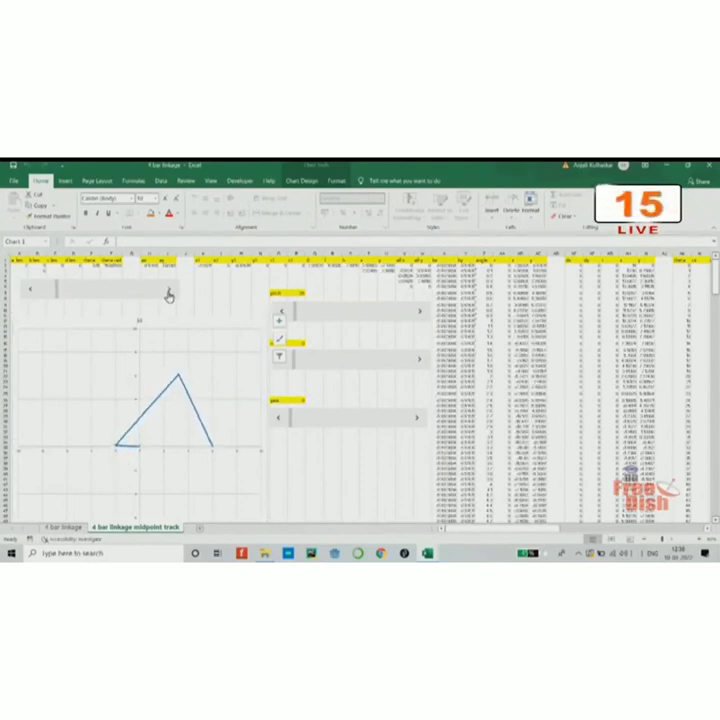
pyautogui.click(170, 293)
pyautogui.click(170, 293)
pyautogui.click(170, 293)
pyautogui.click(170, 293)
pyautogui.click(170, 293)
pyautogui.click(170, 293)
pyautogui.click(170, 293)
pyautogui.click(170, 293)
pyautogui.click(170, 293)
pyautogui.click(170, 293)
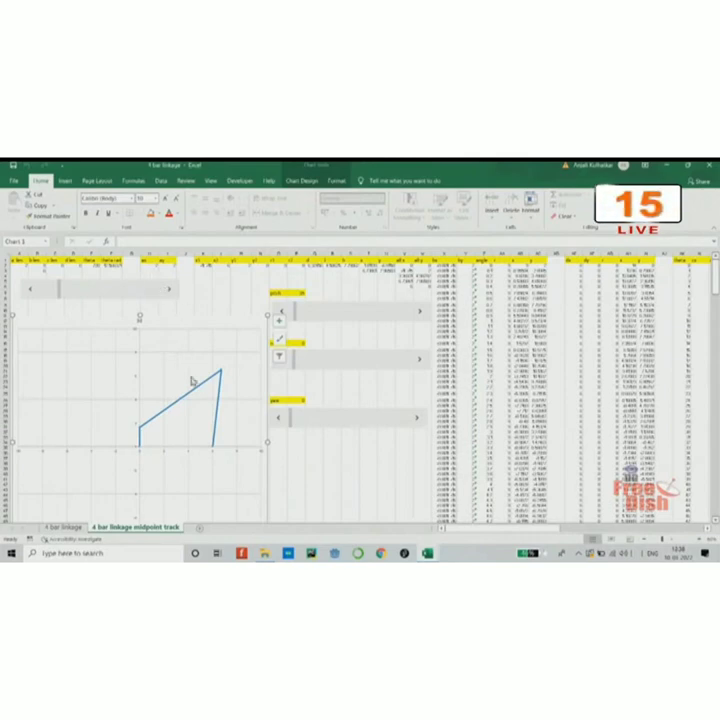
# - Advance the crank angle through a third full revolution of the linkage
pyautogui.click(170, 289)
pyautogui.click(170, 289)
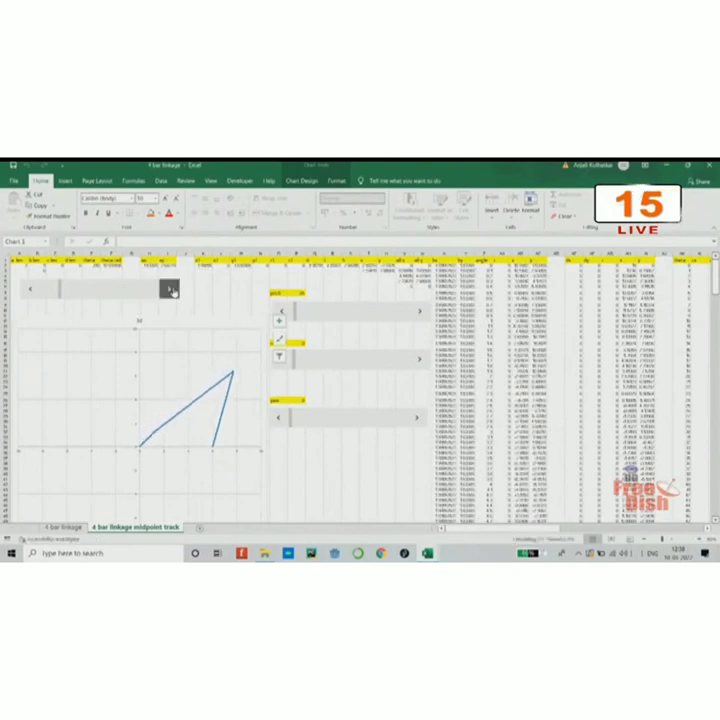
pyautogui.click(170, 289)
pyautogui.click(170, 290)
pyautogui.click(171, 291)
pyautogui.click(171, 291)
pyautogui.click(171, 291)
pyautogui.click(171, 291)
pyautogui.click(171, 291)
pyautogui.click(171, 291)
pyautogui.click(171, 291)
pyautogui.click(171, 291)
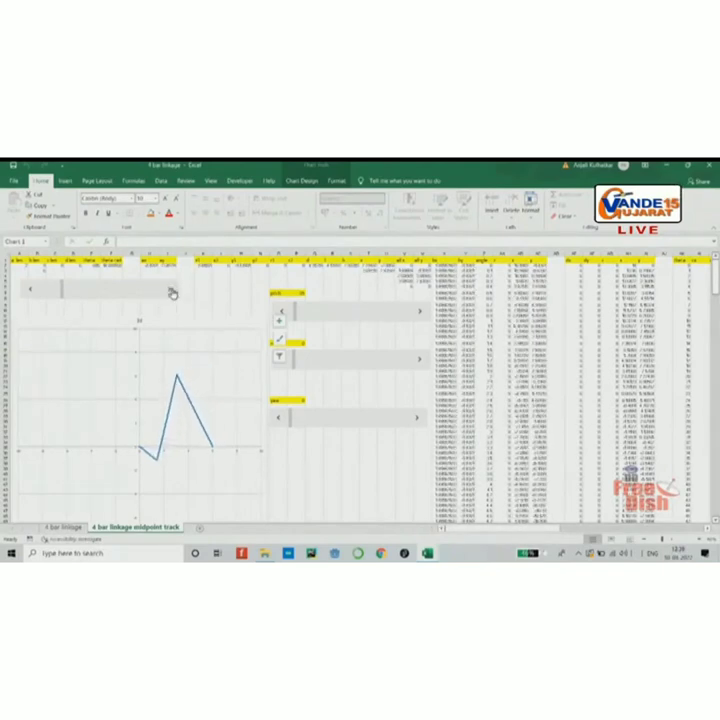
pyautogui.click(171, 291)
pyautogui.click(171, 291)
pyautogui.click(171, 291)
pyautogui.click(171, 291)
pyautogui.click(171, 291)
pyautogui.click(171, 291)
pyautogui.click(171, 291)
pyautogui.click(171, 291)
pyautogui.click(171, 291)
pyautogui.click(171, 291)
pyautogui.click(171, 291)
pyautogui.click(171, 291)
pyautogui.click(171, 291)
pyautogui.click(171, 291)
pyautogui.click(171, 291)
pyautogui.click(171, 291)
pyautogui.click(171, 291)
pyautogui.click(152, 370)
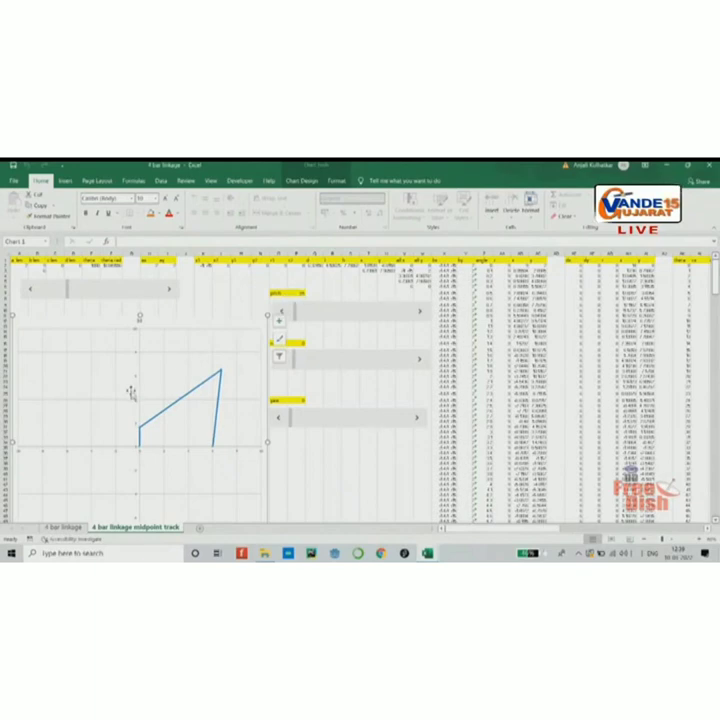
# - Advance the crank a few increments beyond the third revolution so it slants away from vertical
pyautogui.click(170, 292)
pyautogui.click(170, 292)
pyautogui.click(170, 292)
pyautogui.click(170, 292)
pyautogui.click(170, 292)
pyautogui.moveTo(155, 434)
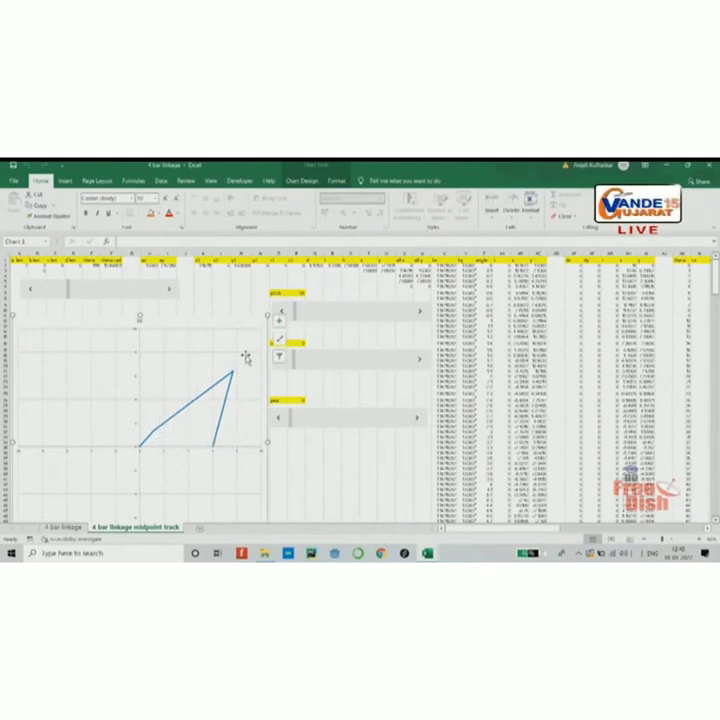
pyautogui.rightClick(189, 436)
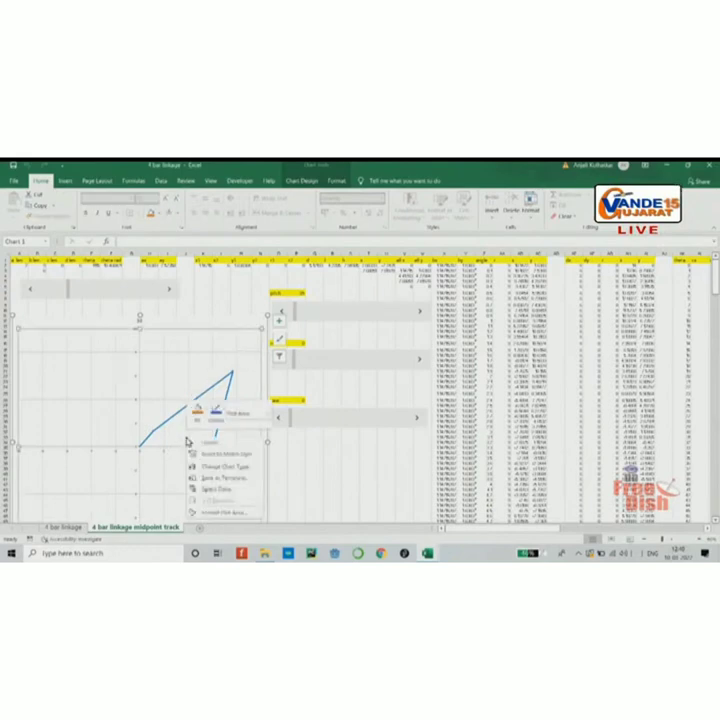
pyautogui.press('Escape')
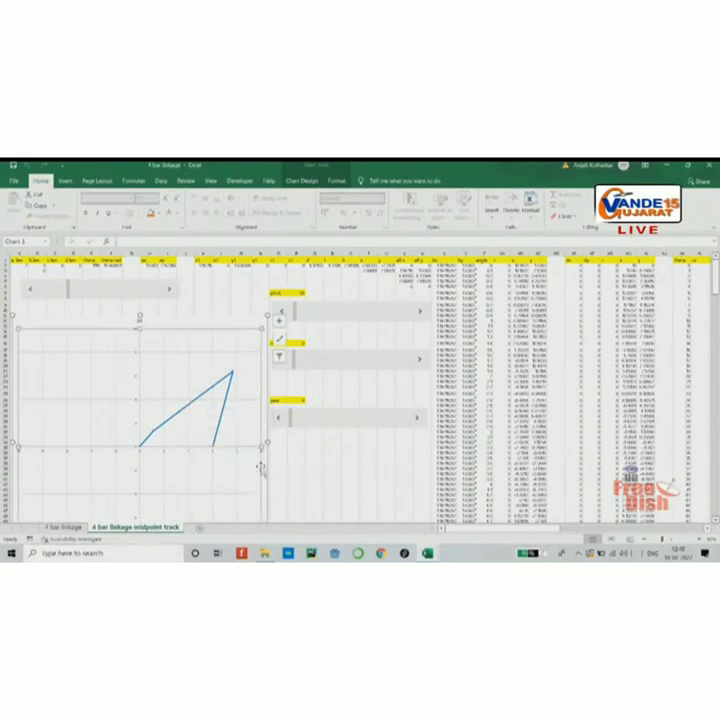
# - Show the circle 1 series in the linkage chart through its data source selection
pyautogui.rightClick(139, 426)
pyautogui.click(156, 479)
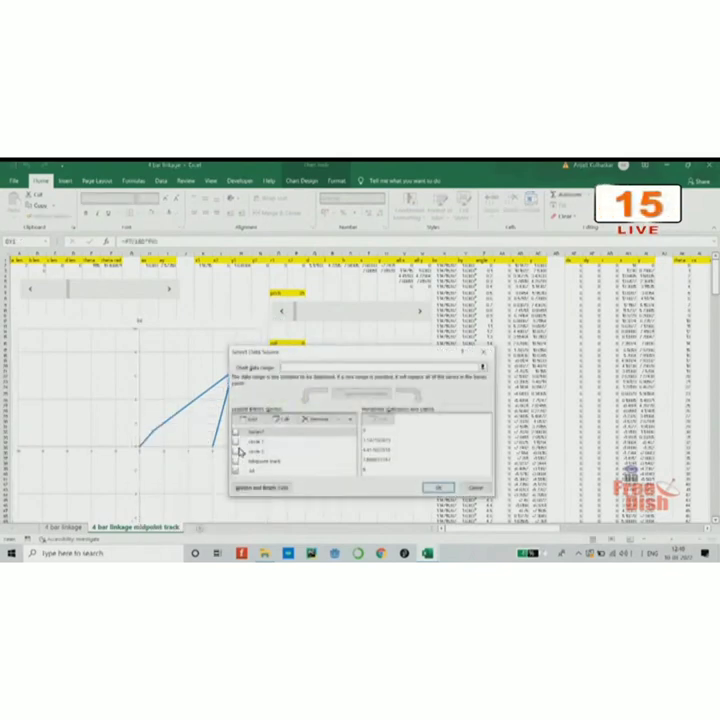
pyautogui.click(240, 442)
pyautogui.click(441, 488)
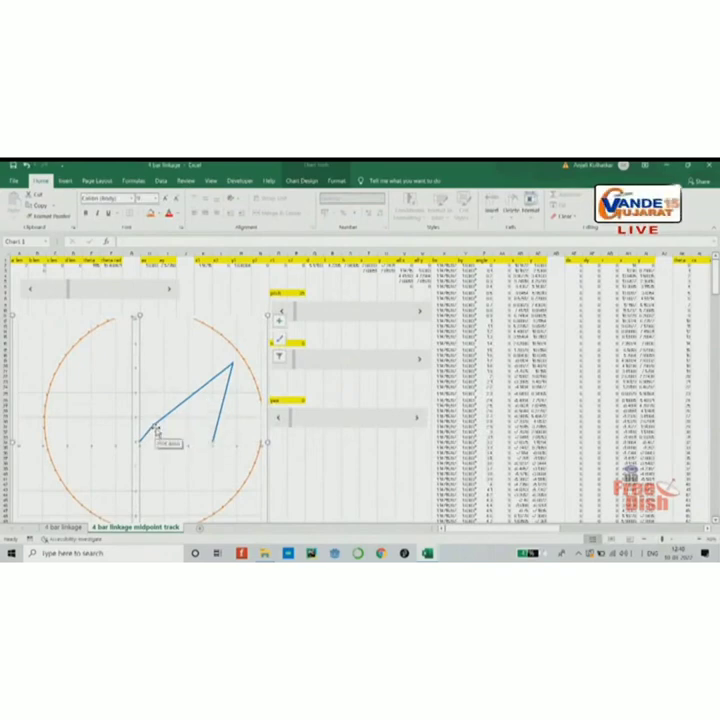
pyautogui.click(154, 430)
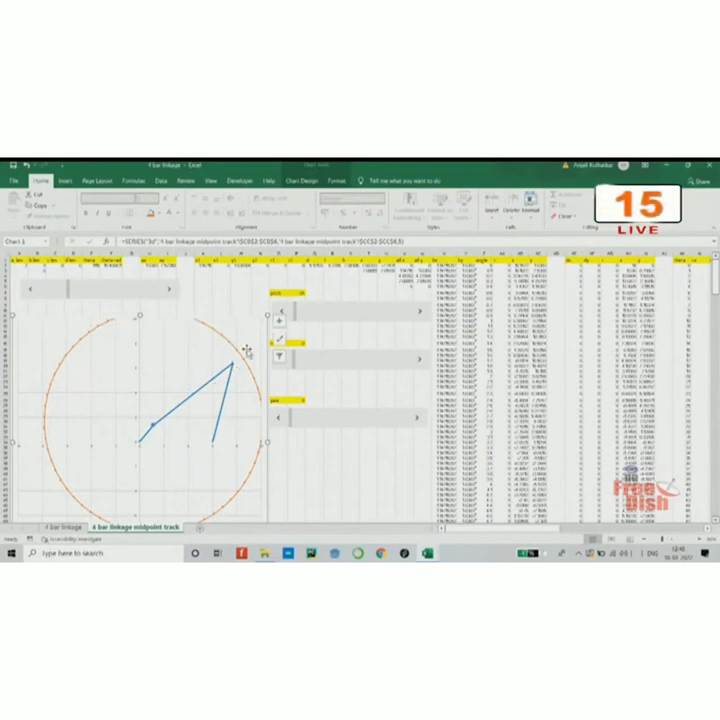
pyautogui.click(300, 463)
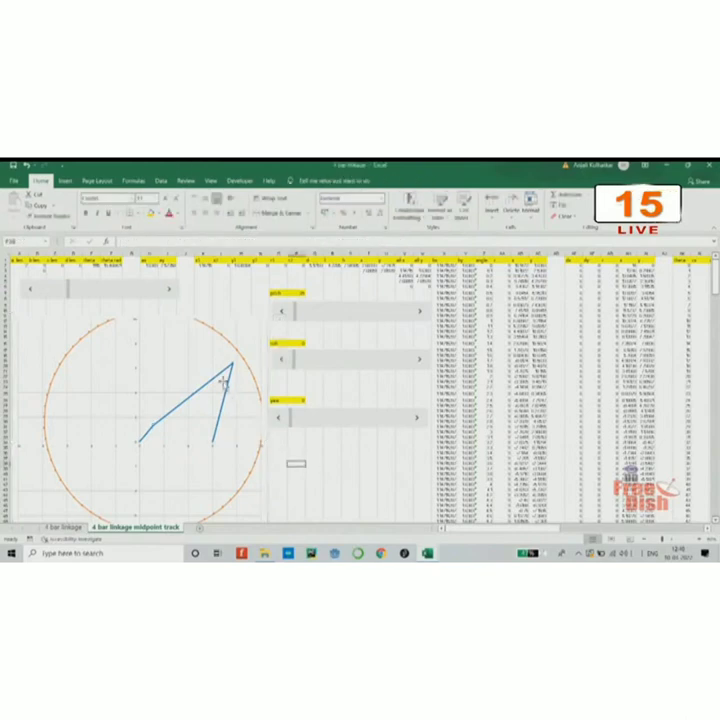
# - Enable the Series1 data series in the linkage chart in addition to circle 1 and 3d
pyautogui.rightClick(194, 406)
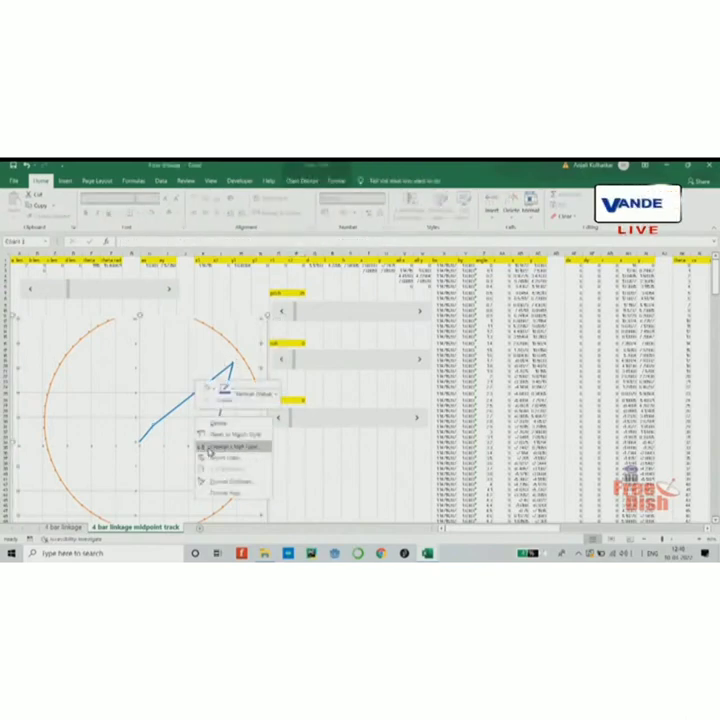
pyautogui.click(200, 457)
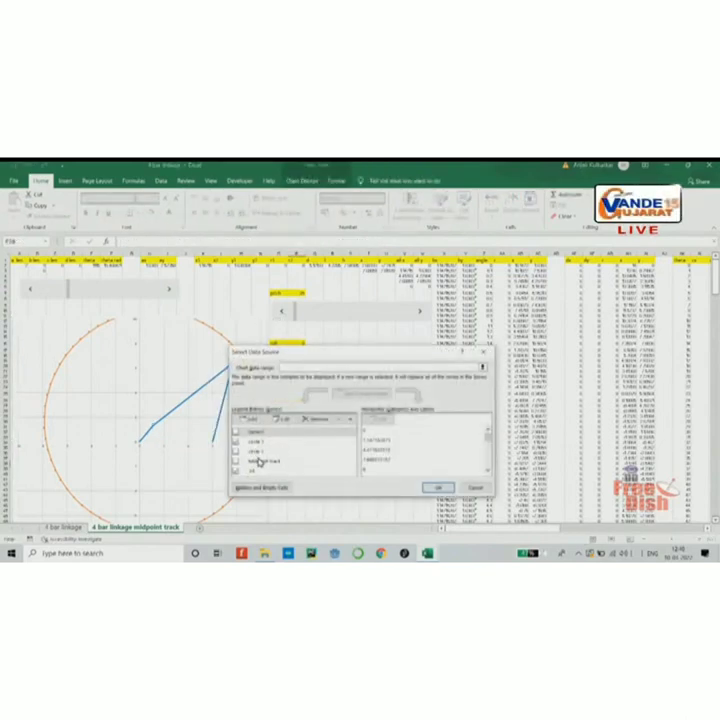
pyautogui.click(237, 460)
pyautogui.click(236, 434)
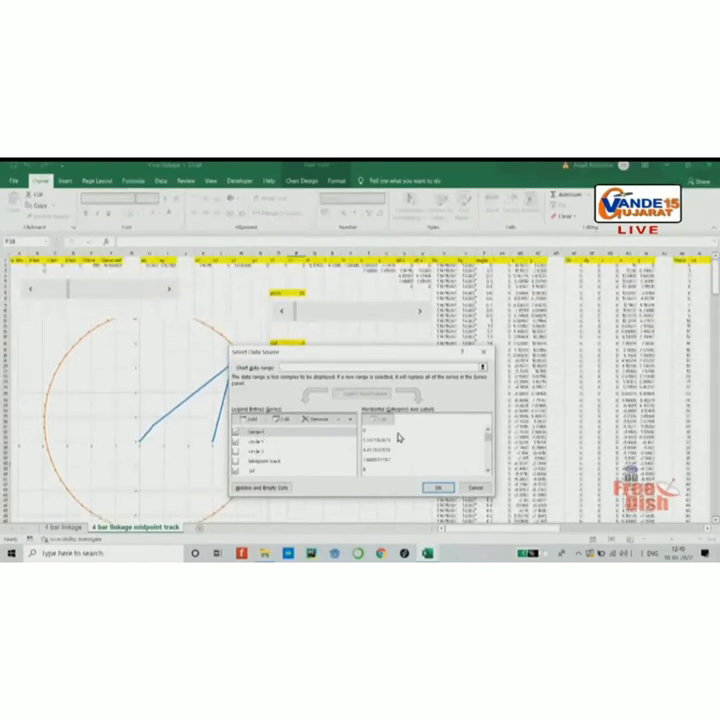
pyautogui.click(438, 489)
# - Hide the Series1 data series from the linkage chart again
pyautogui.rightClick(189, 405)
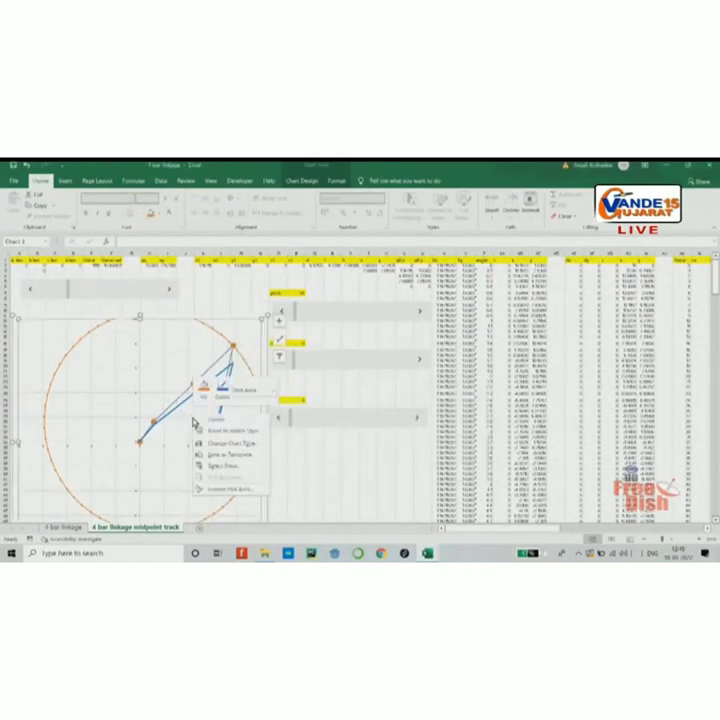
pyautogui.click(210, 455)
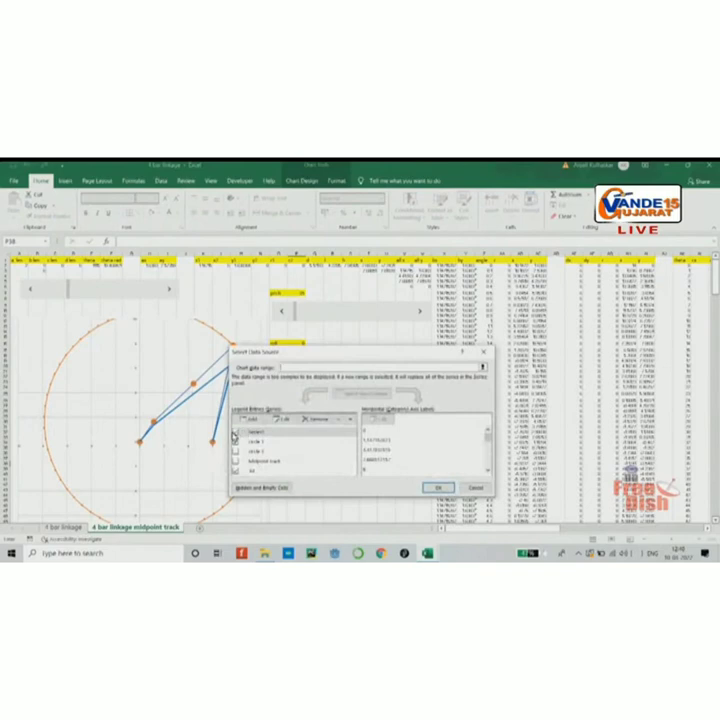
pyautogui.click(425, 487)
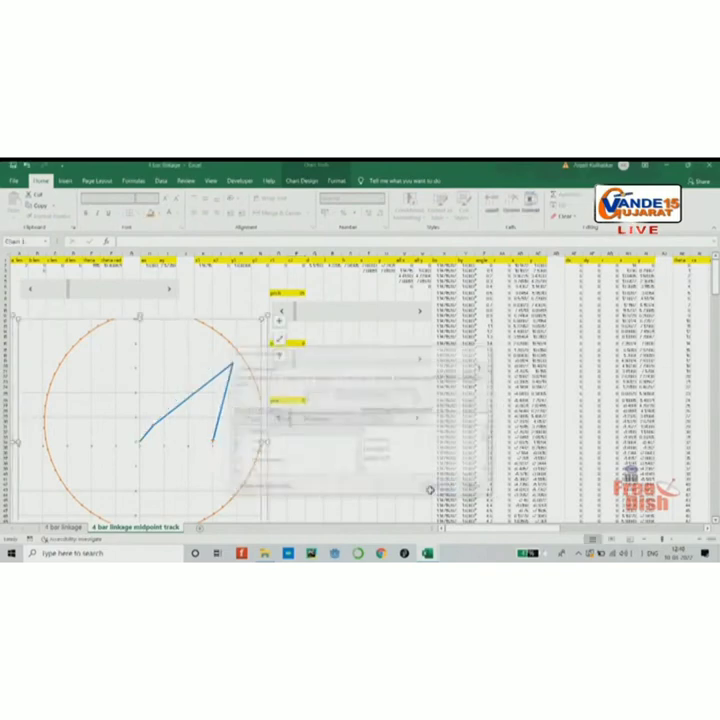
# - Show the circle 2 series in the linkage chart alongside circle 1
pyautogui.rightClick(168, 430)
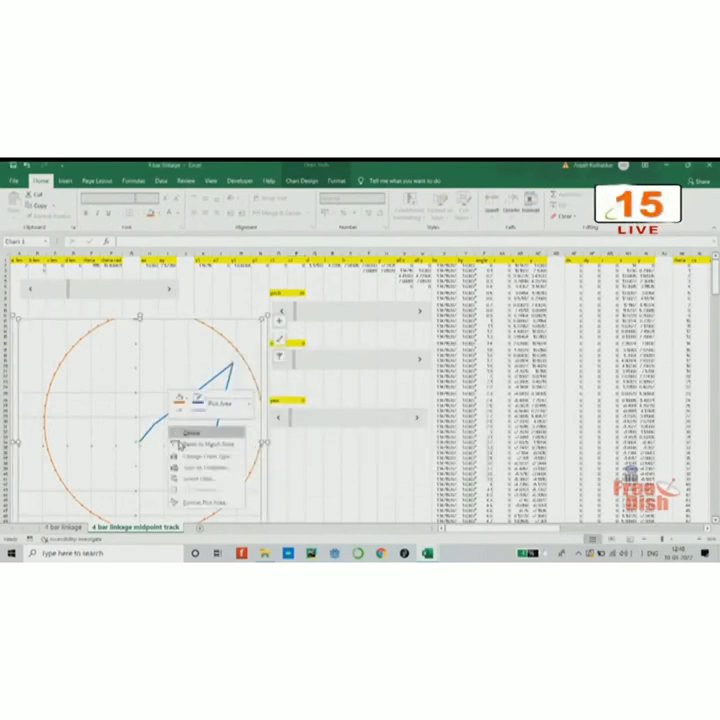
pyautogui.click(206, 479)
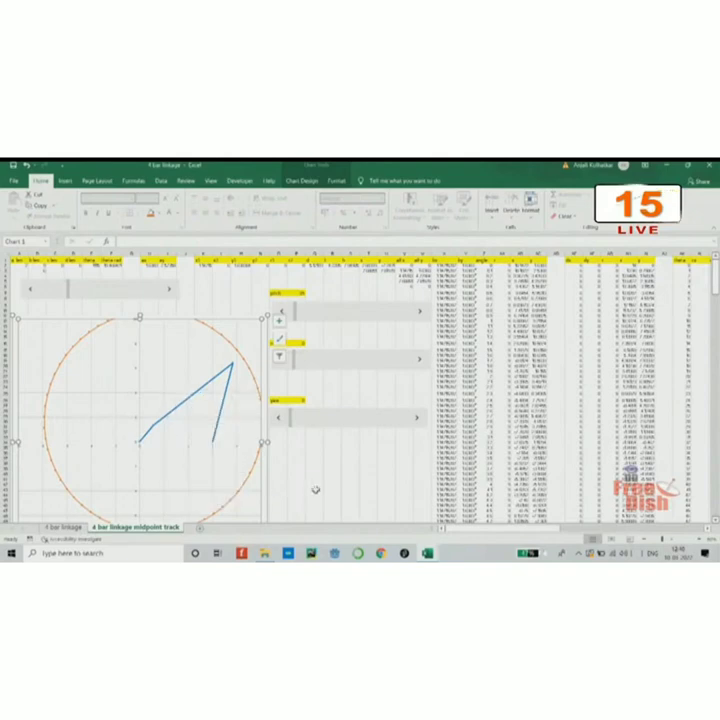
pyautogui.click(215, 446)
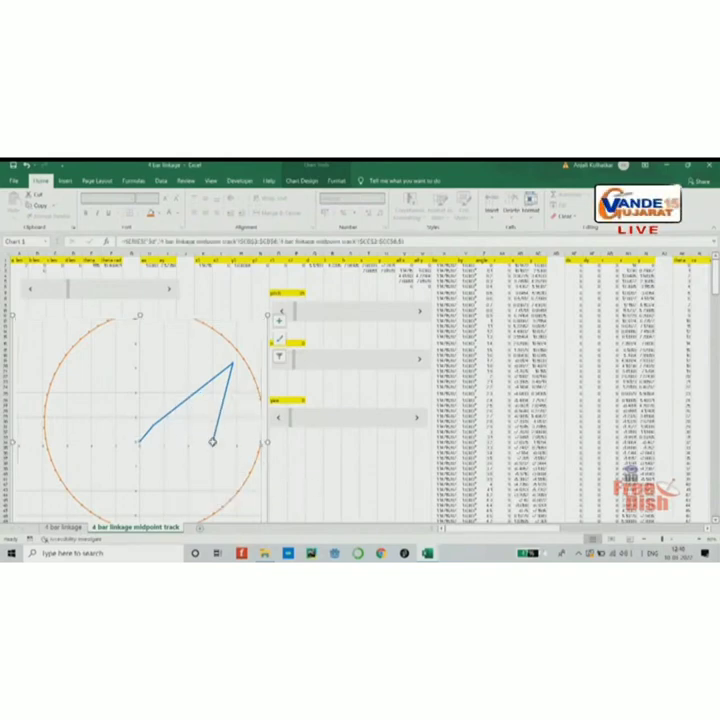
pyautogui.click(232, 447)
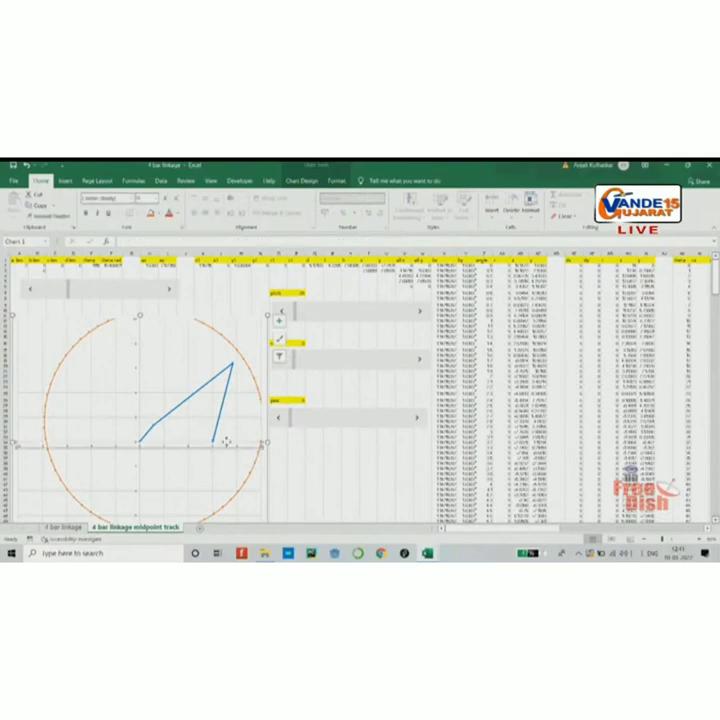
pyautogui.rightClick(210, 423)
pyautogui.click(220, 474)
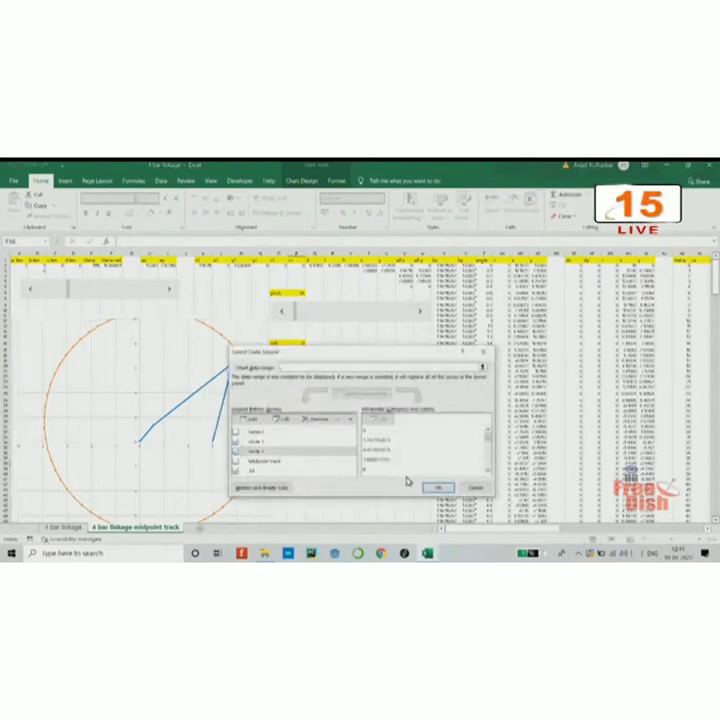
pyautogui.click(437, 487)
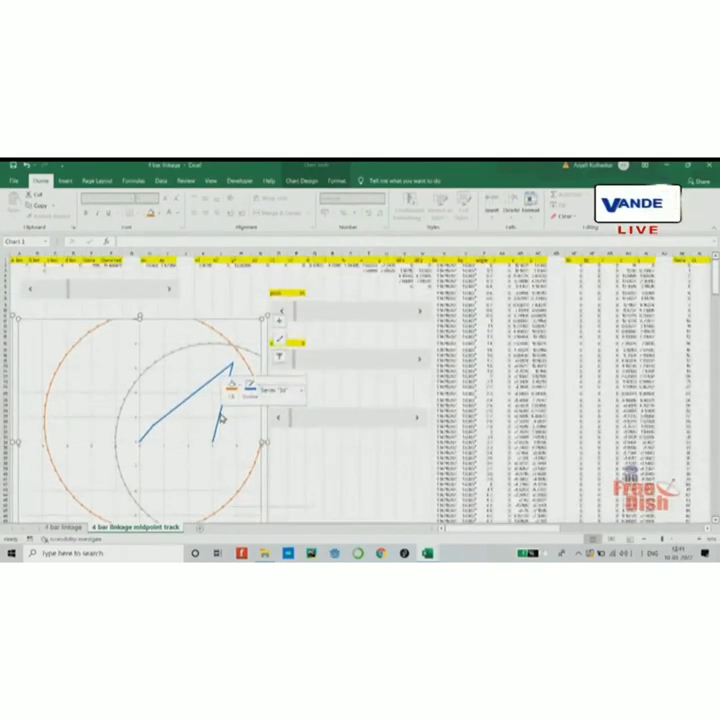
# - Enable the Series1 linkage with its joint markers and hide the 3d series in the chart
pyautogui.rightClick(221, 417)
pyautogui.click(259, 455)
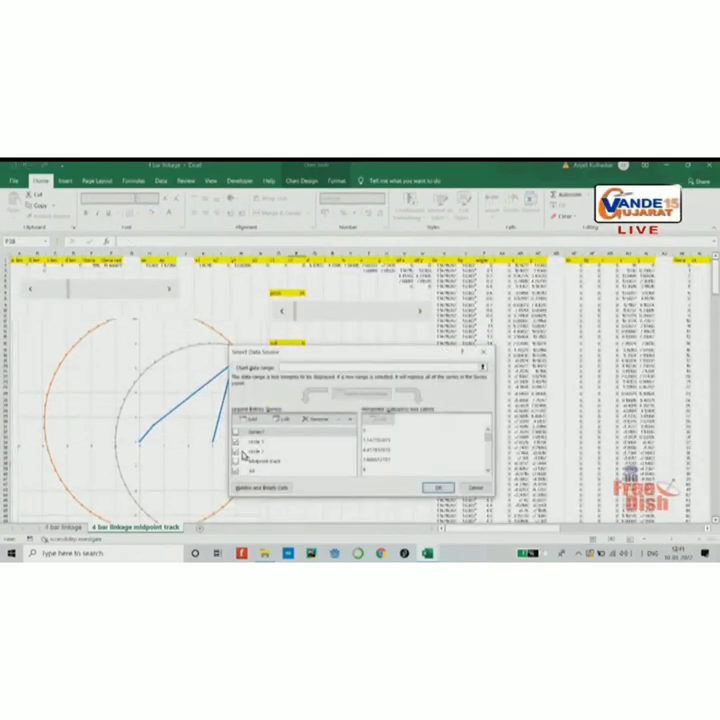
pyautogui.click(237, 472)
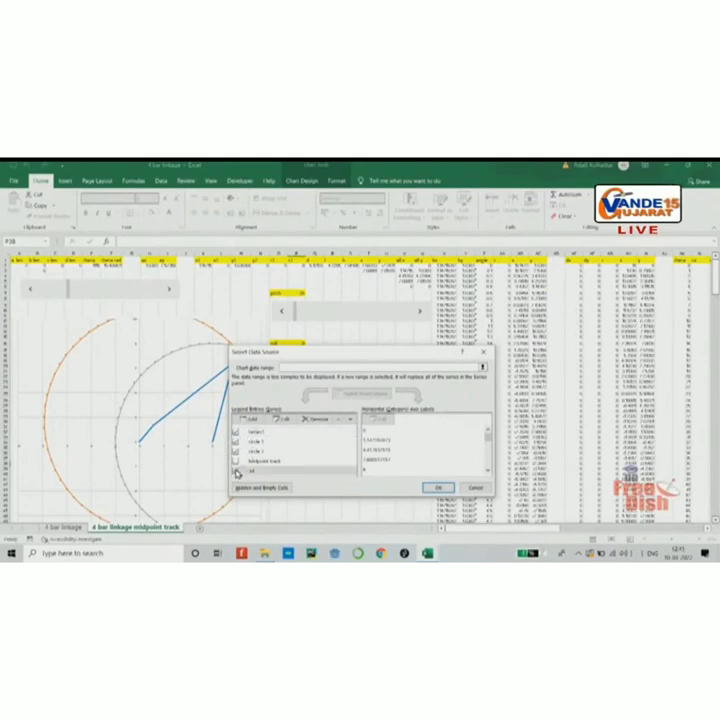
pyautogui.click(430, 487)
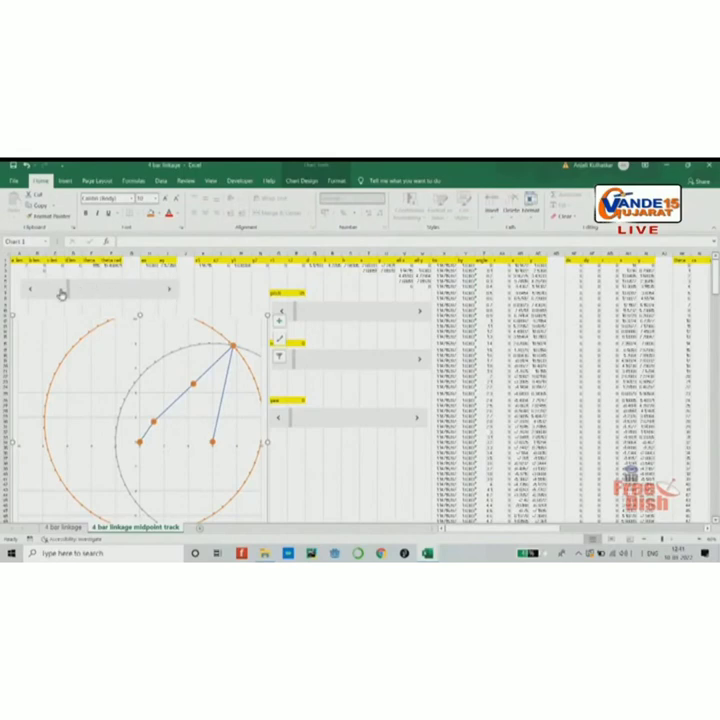
# - Bring the crank angle back down to 0
pyautogui.click(28, 289)
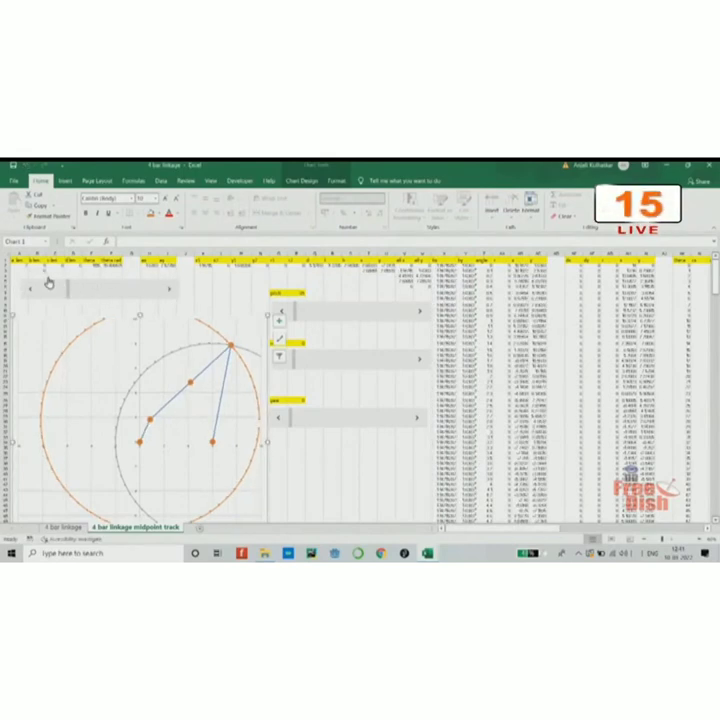
pyautogui.moveTo(35, 291)
pyautogui.mouseDown()
pyautogui.moveTo(69, 294)
pyautogui.moveTo(40, 294)
pyautogui.mouseUp()
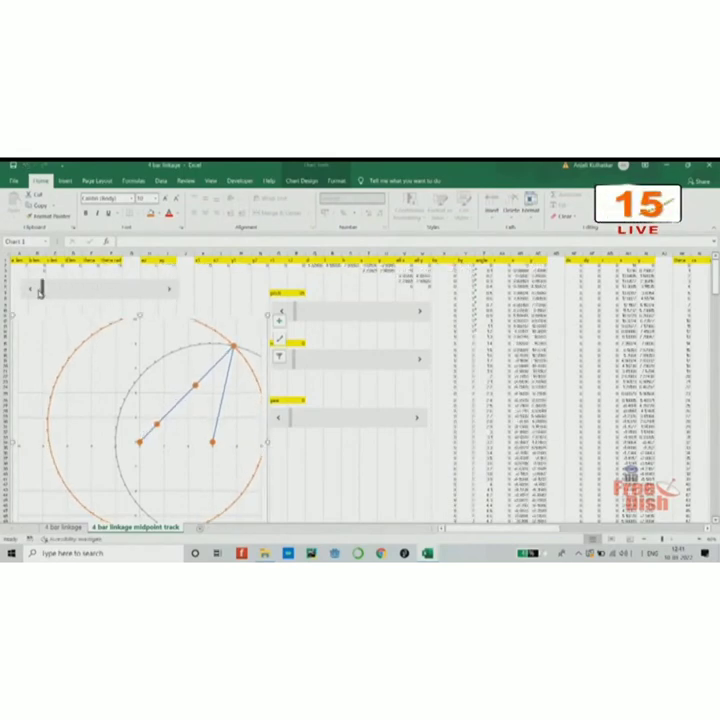
# - Increase the crank angle in stages until the crank swings just below horizontal, with both construction circles shown
pyautogui.click(170, 291)
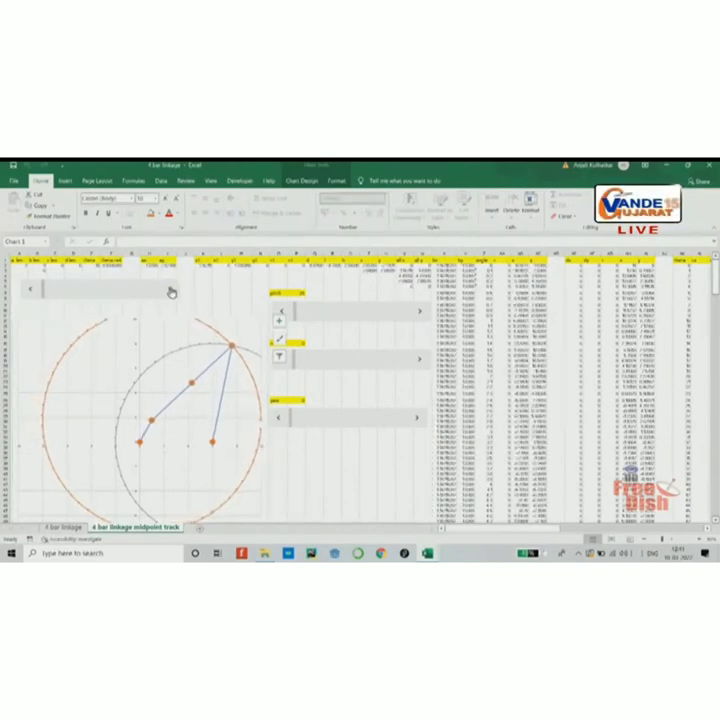
pyautogui.click(170, 291)
pyautogui.click(170, 291)
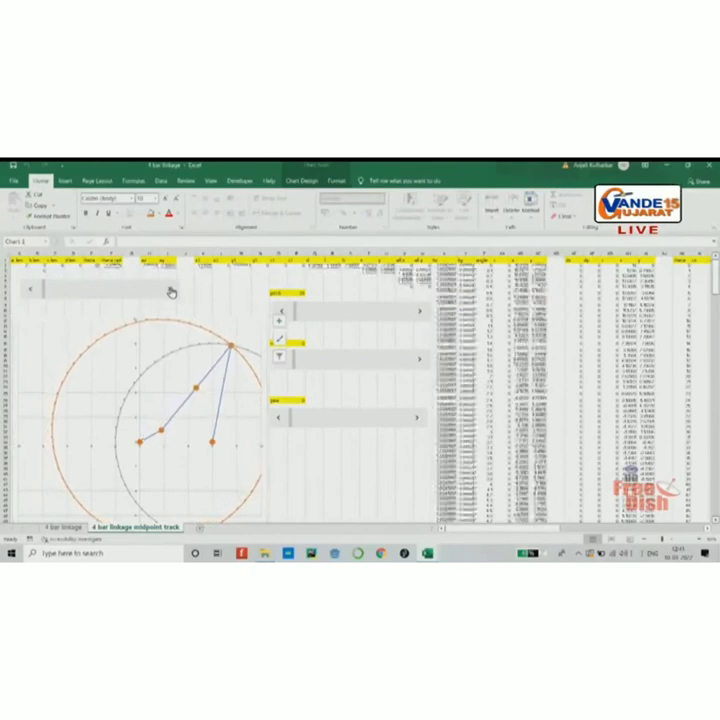
pyautogui.click(143, 447)
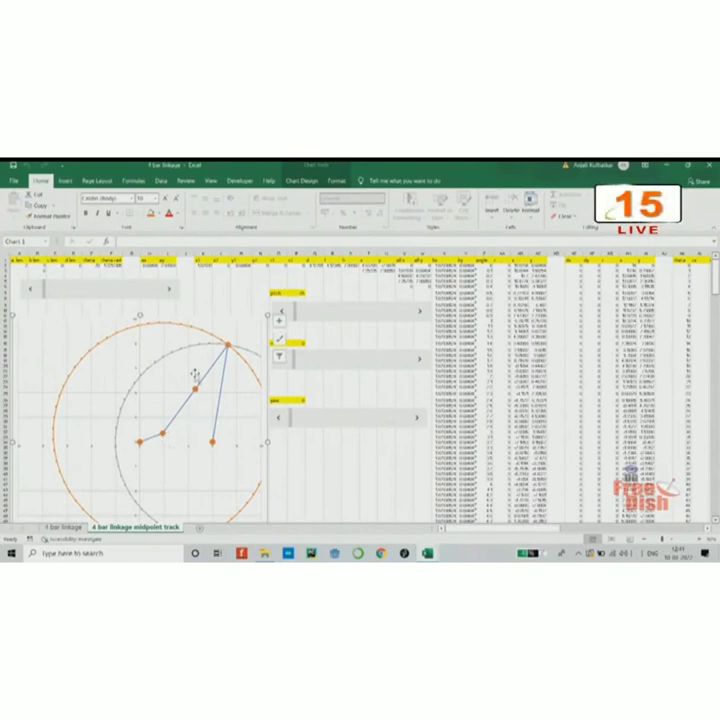
pyautogui.click(170, 292)
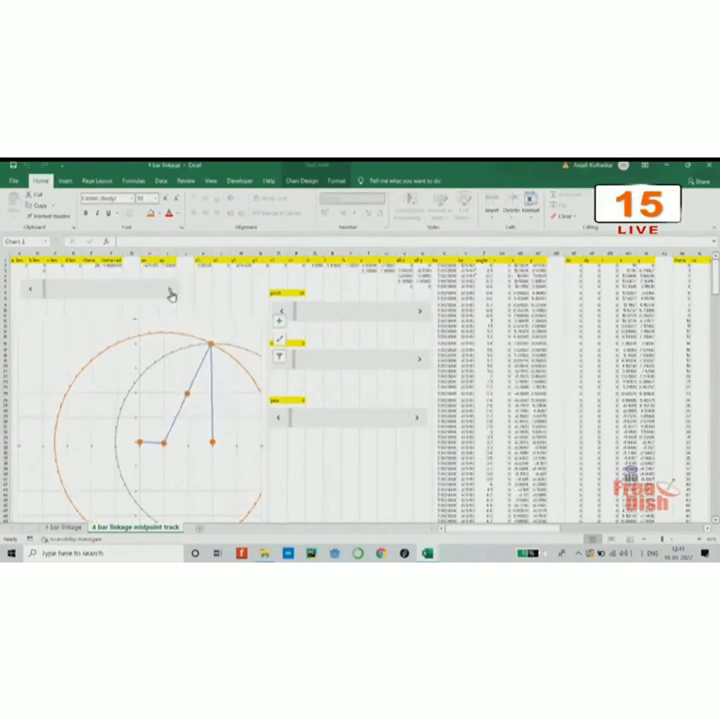
pyautogui.click(211, 345)
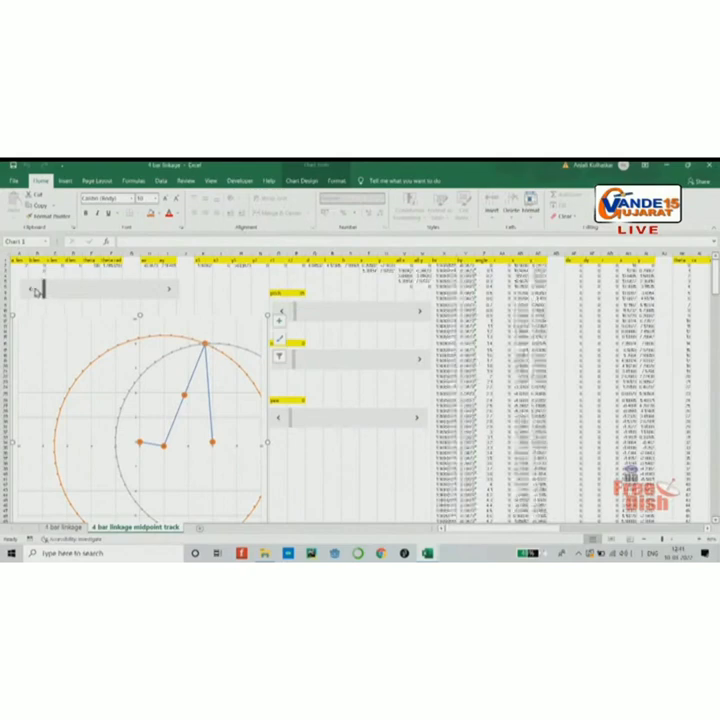
# - Return the crank to its vertical position and select the linkage series in the chart
pyautogui.click(26, 289)
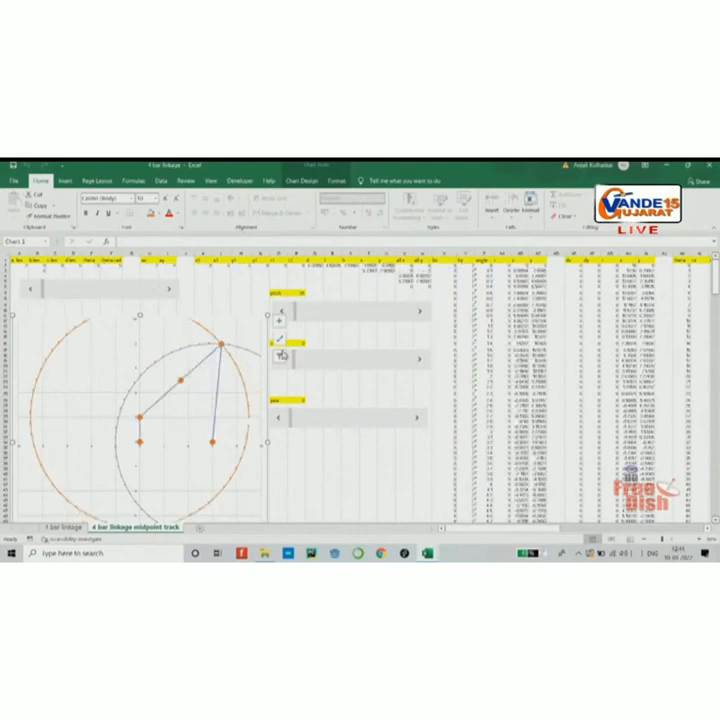
pyautogui.click(141, 442)
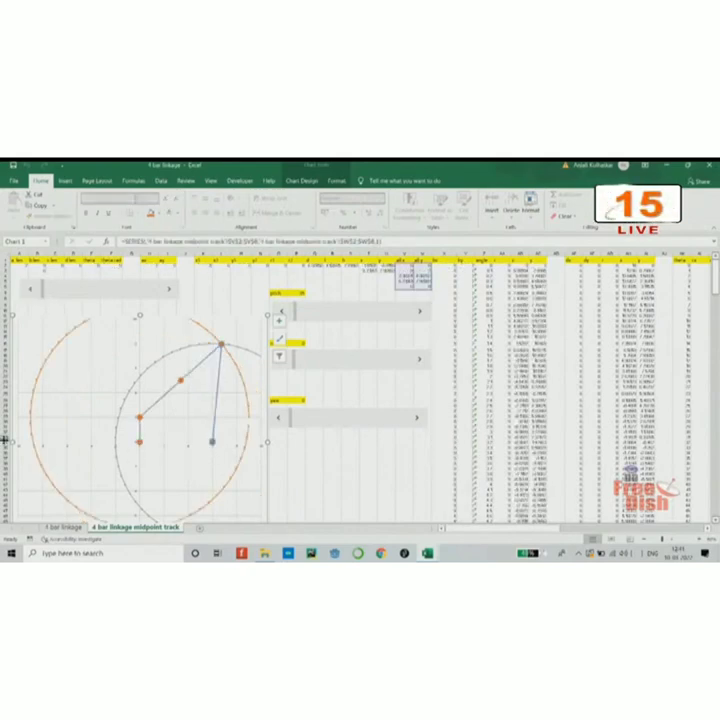